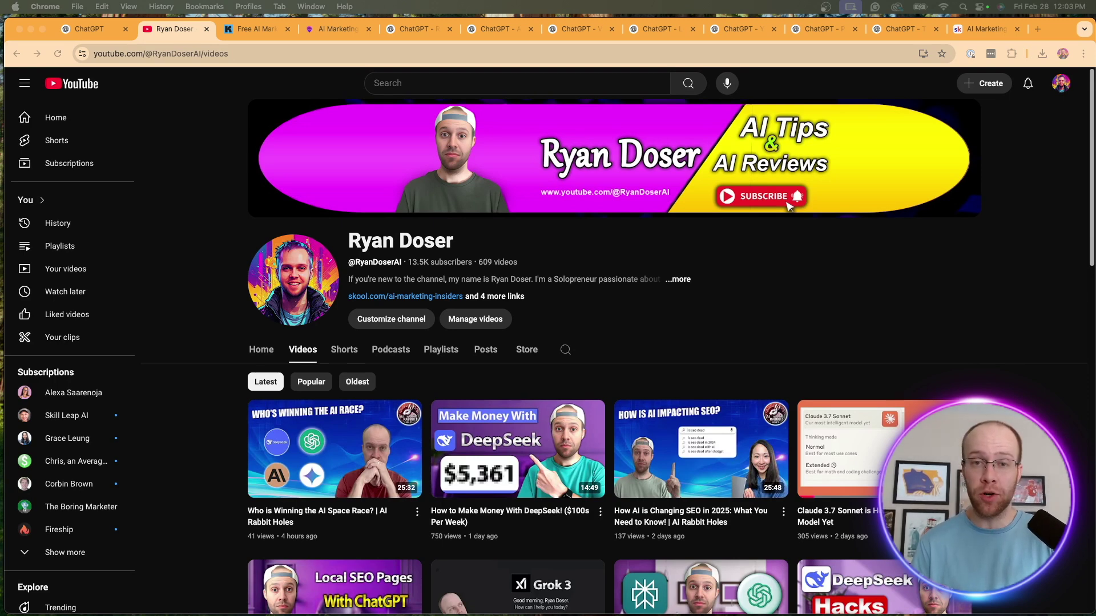
left_click(234, 34)
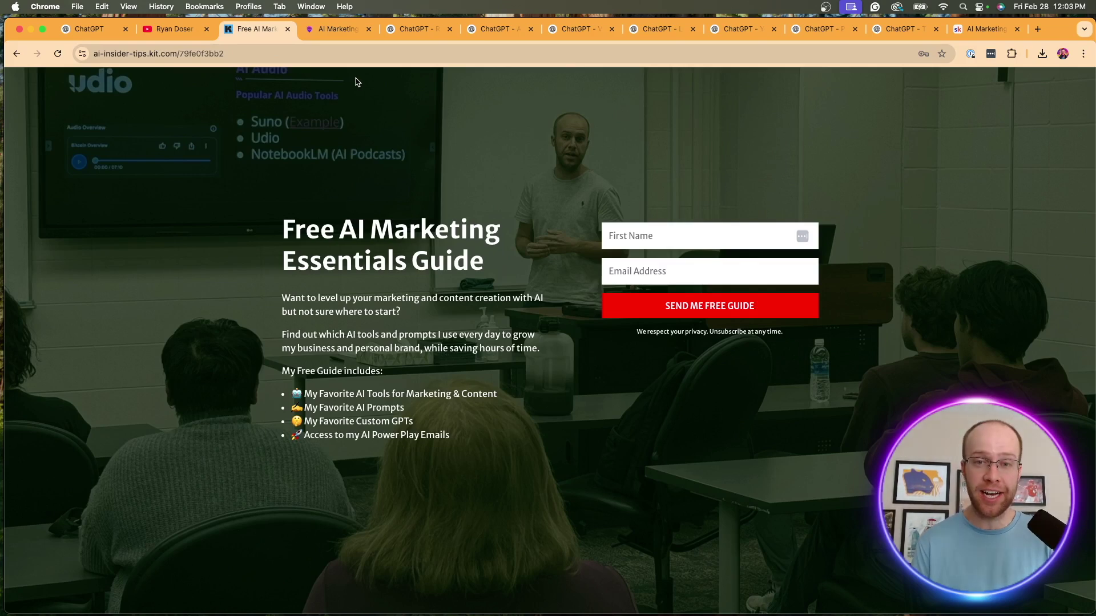
left_click_drag(286, 216, 494, 272)
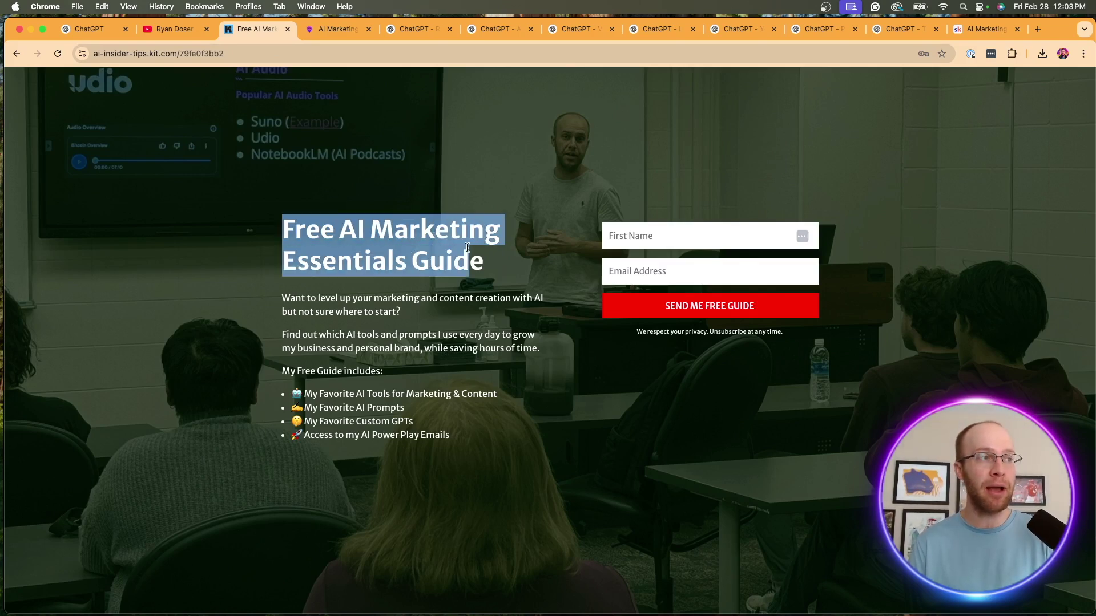
left_click(392, 90)
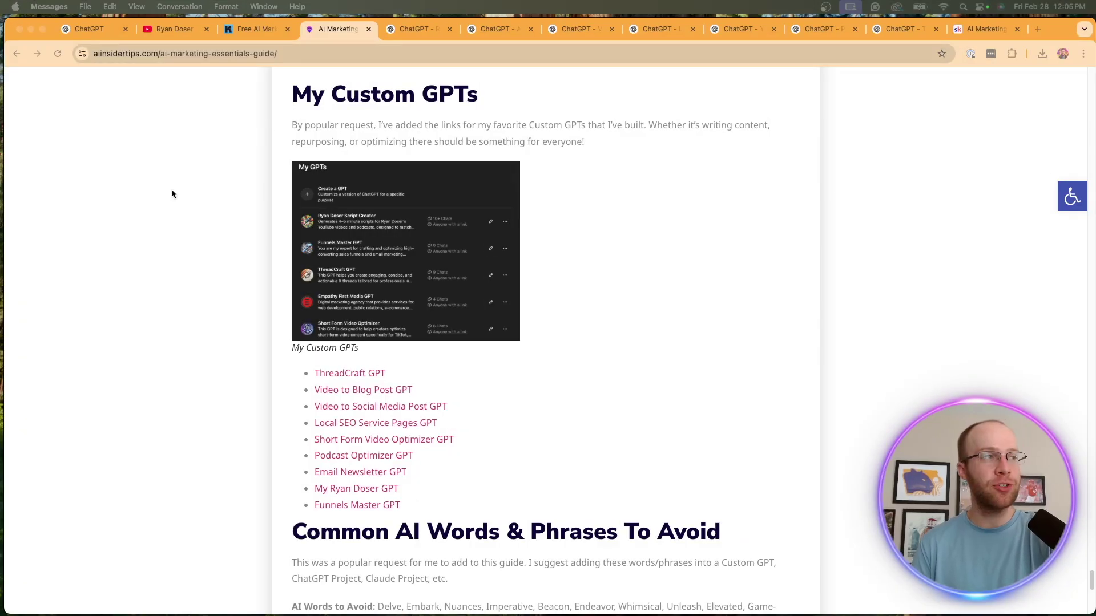
Step: Scroll the AI Insider Tips guide down to its My Custom GPTs list and open ThreadCraft
left_click(328, 98)
left_click_drag(480, 95, 280, 91)
left_click(404, 93)
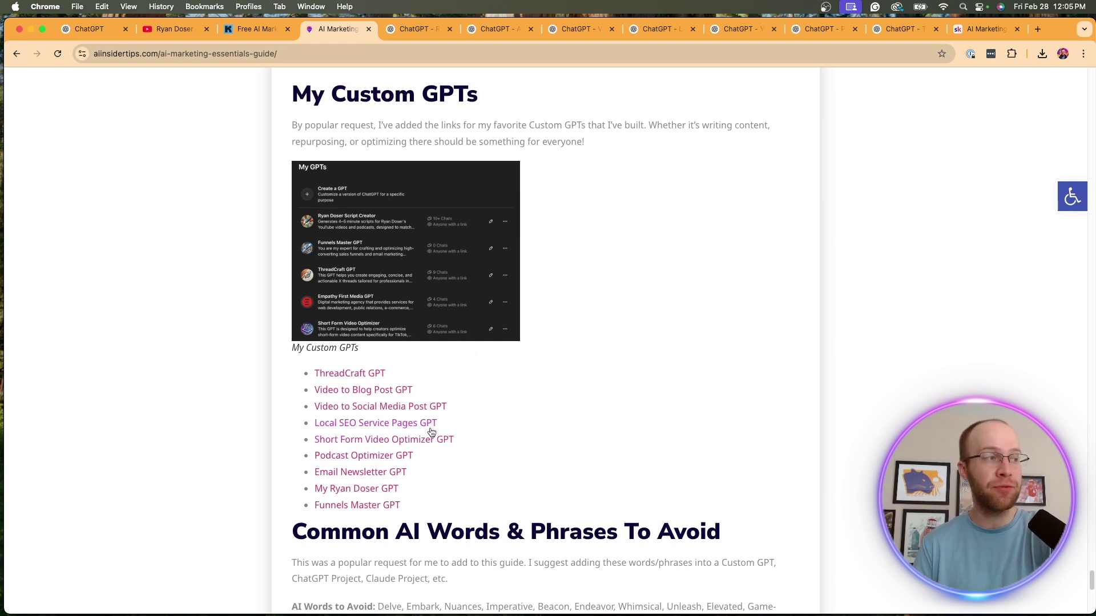
scroll(429, 423, "down", 1)
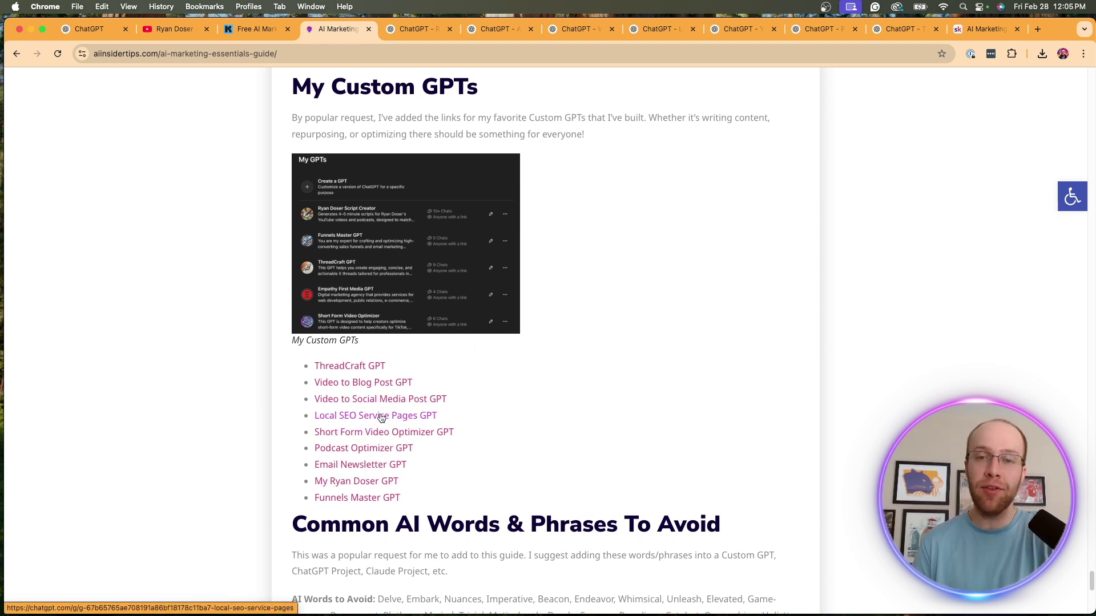
left_click(358, 366)
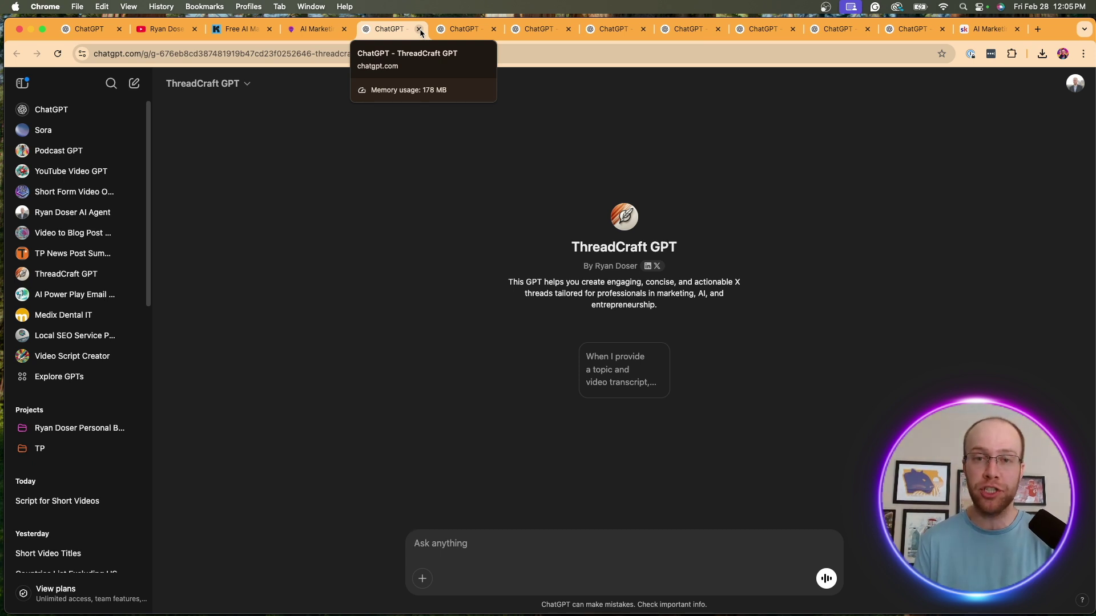
Step: Close the ThreadCraft GPT so the Video to Blog Post Converter GPT is showing
left_click(420, 29)
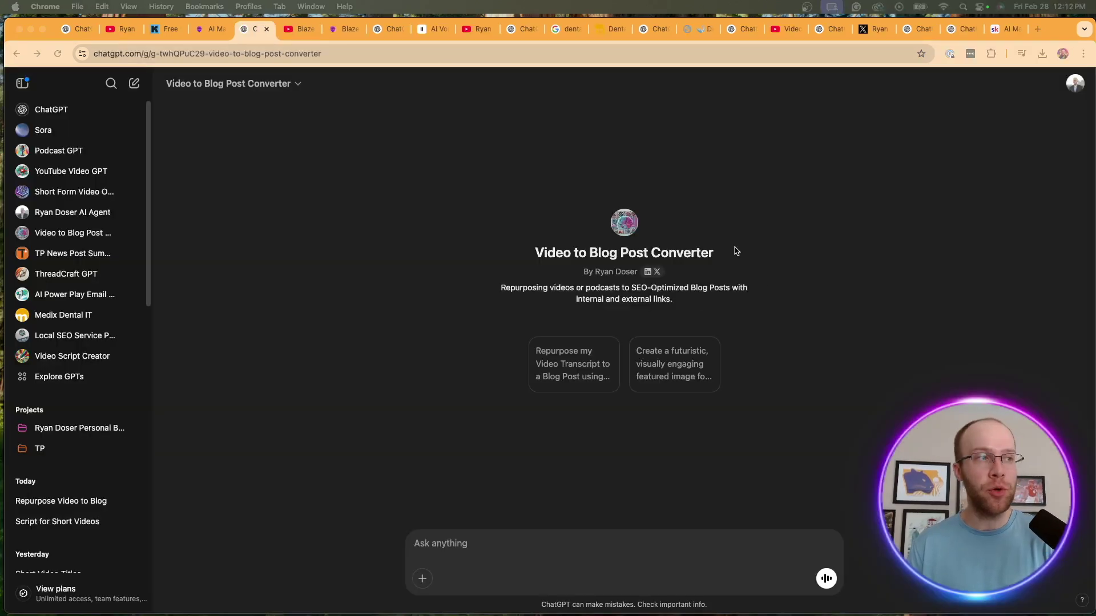
left_click(762, 250)
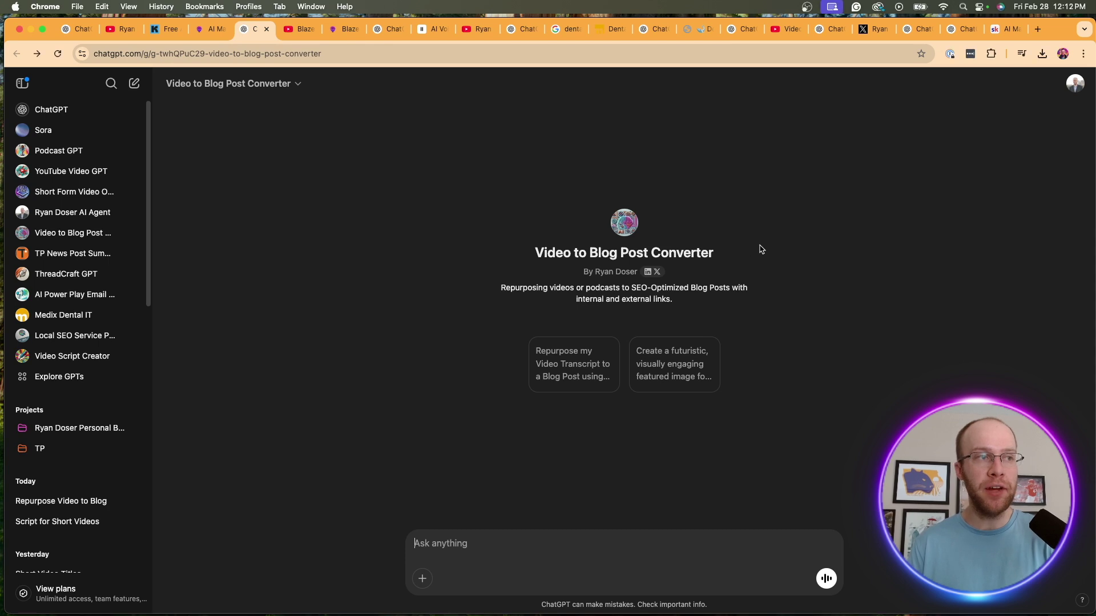
Step: Bring up the Blaze AI Review video on YouTube and scroll down its page
left_click(298, 29)
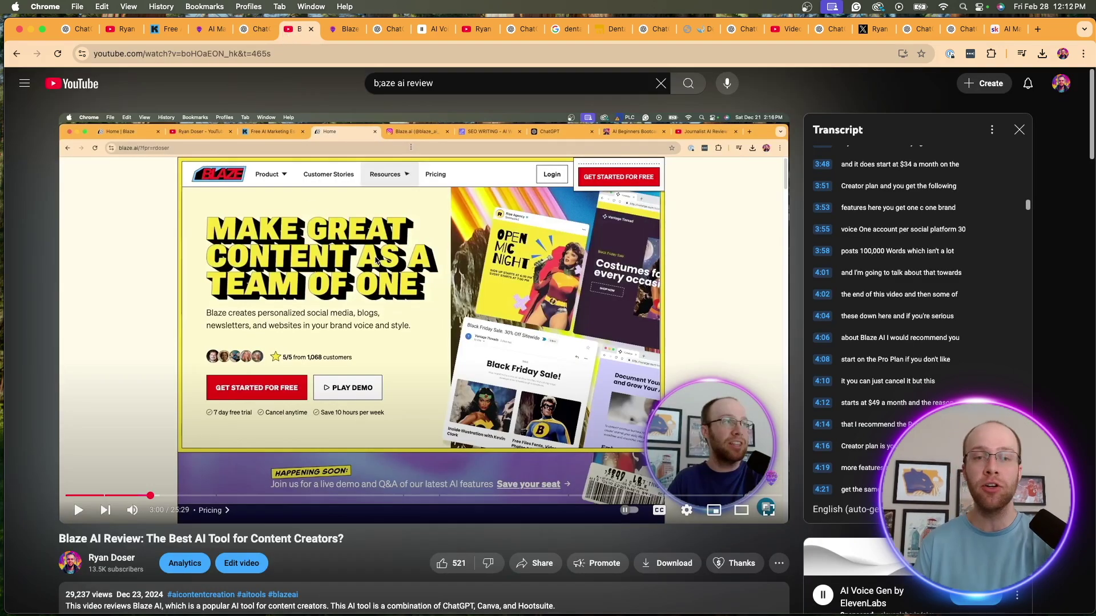
scroll(377, 260, "down", 3)
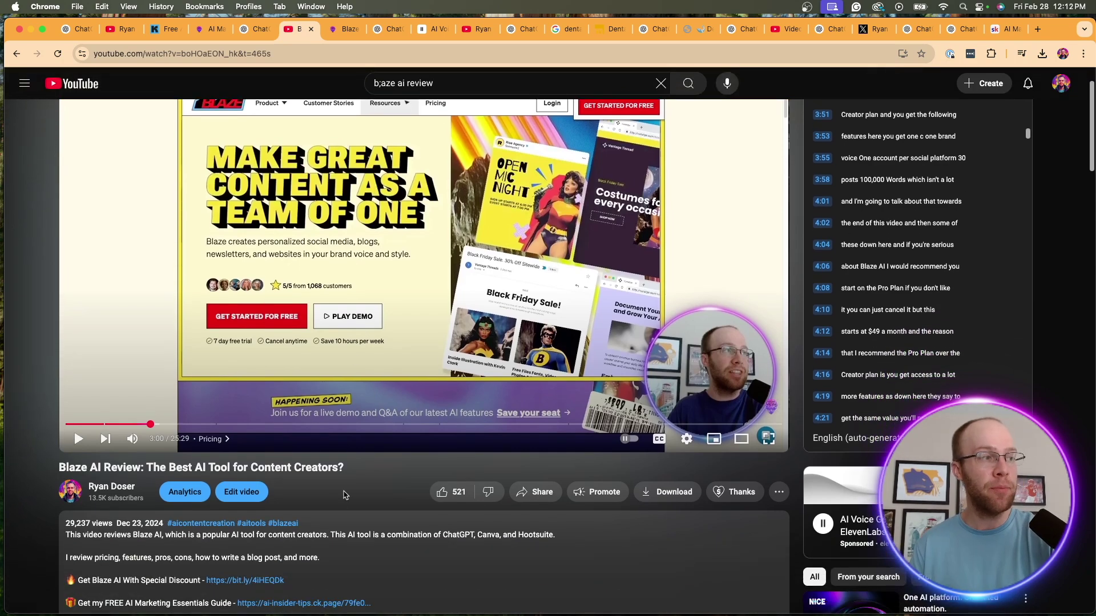
left_click_drag(361, 469, 22, 463)
left_click(21, 464)
scroll(278, 447, "up", 2)
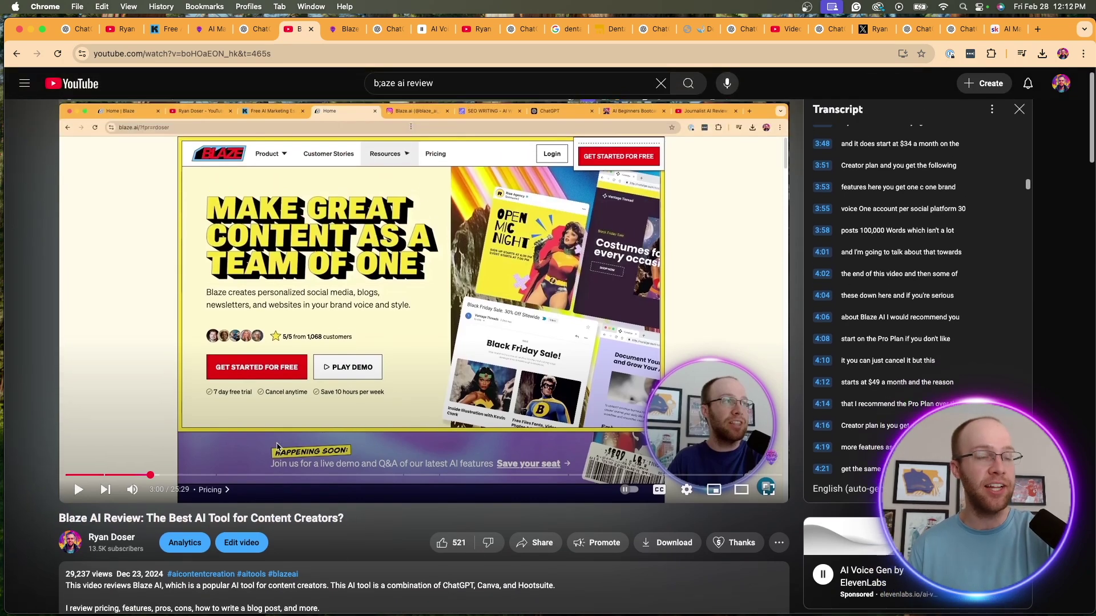
scroll(550, 411, "down", 15)
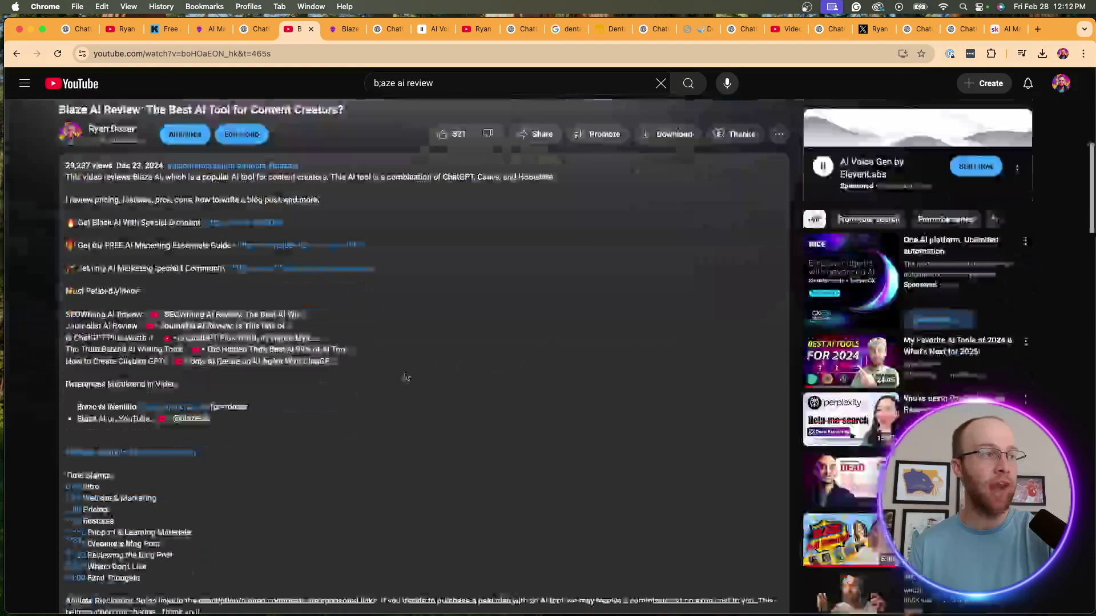
scroll(388, 364, "down", 2)
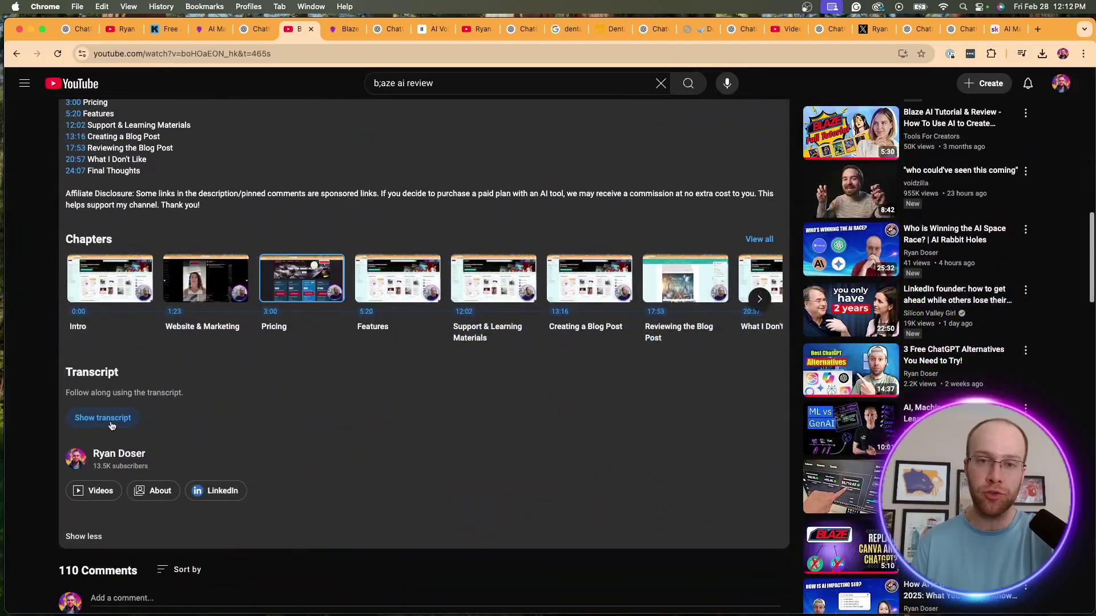
Step: Show the video's transcript and select its opening Intro lines
left_click(116, 425)
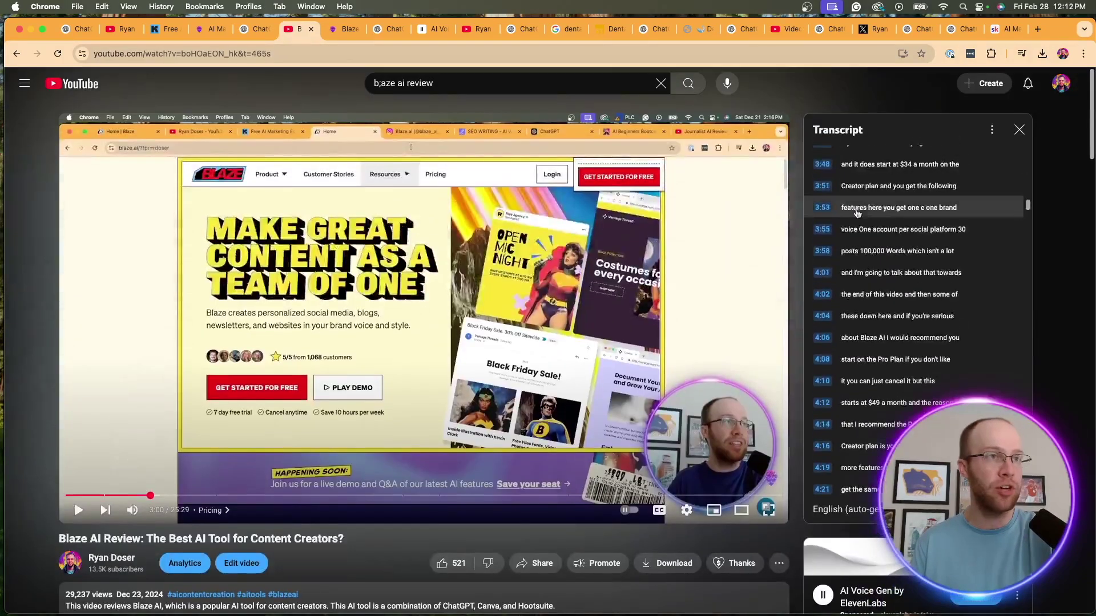
scroll(893, 193, "up", 20)
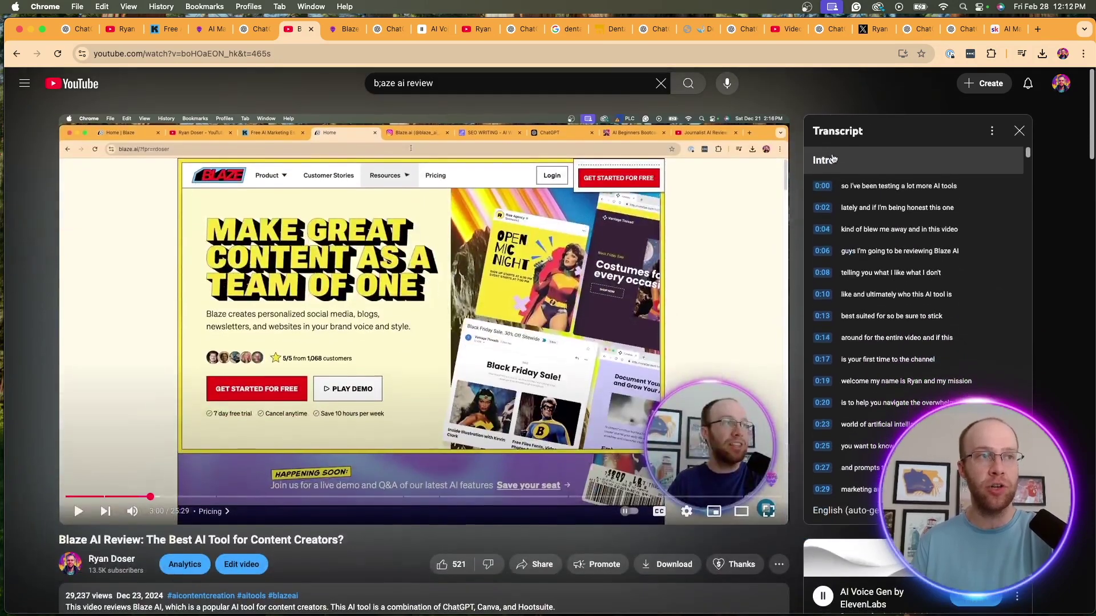
left_click_drag(811, 160, 844, 448)
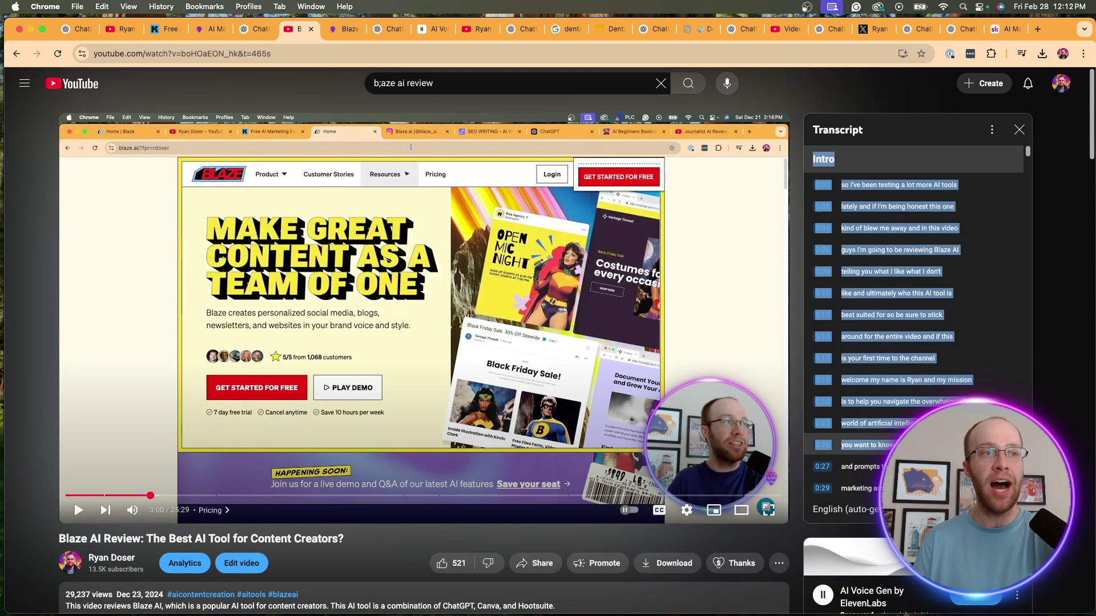
left_click(1066, 312)
Step: Send the 'Repurpose my Video Transcript' starter request to the Video to Blog Post Converter
left_click(254, 29)
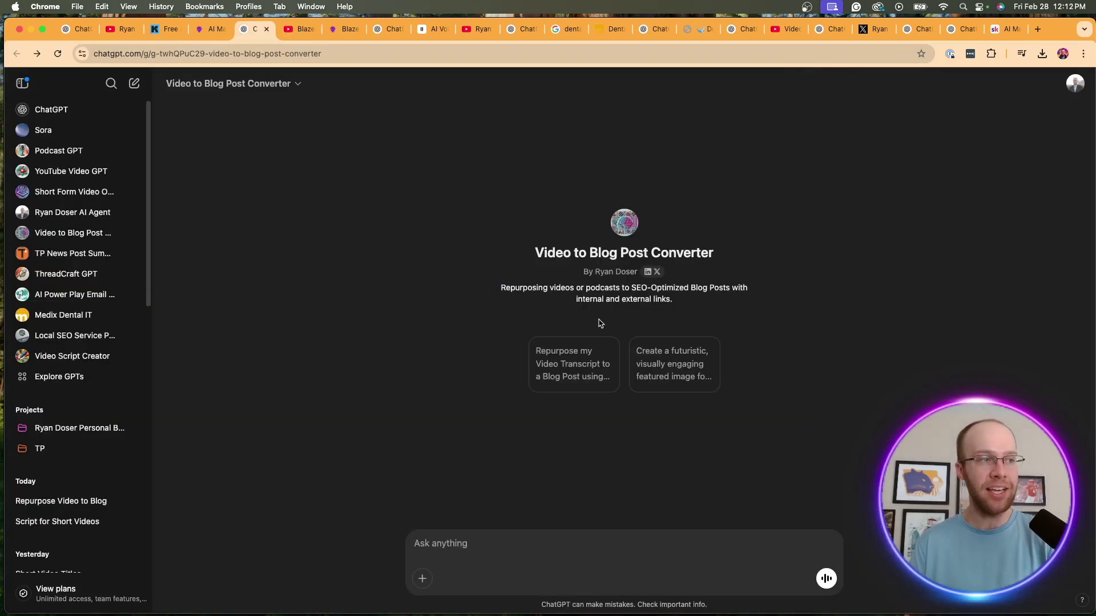
left_click(590, 360)
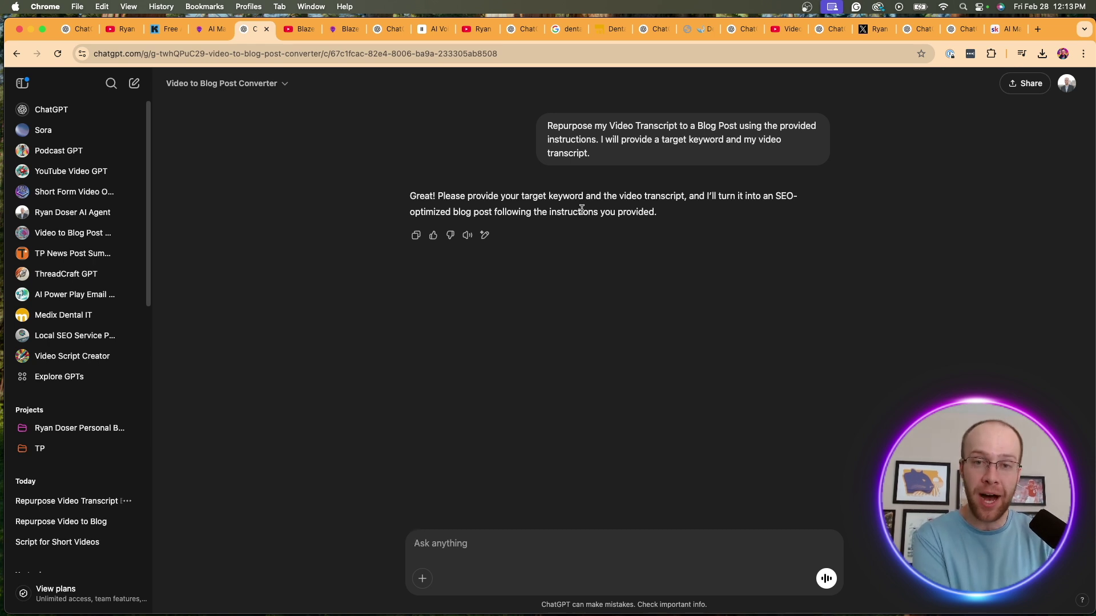
left_click(223, 83)
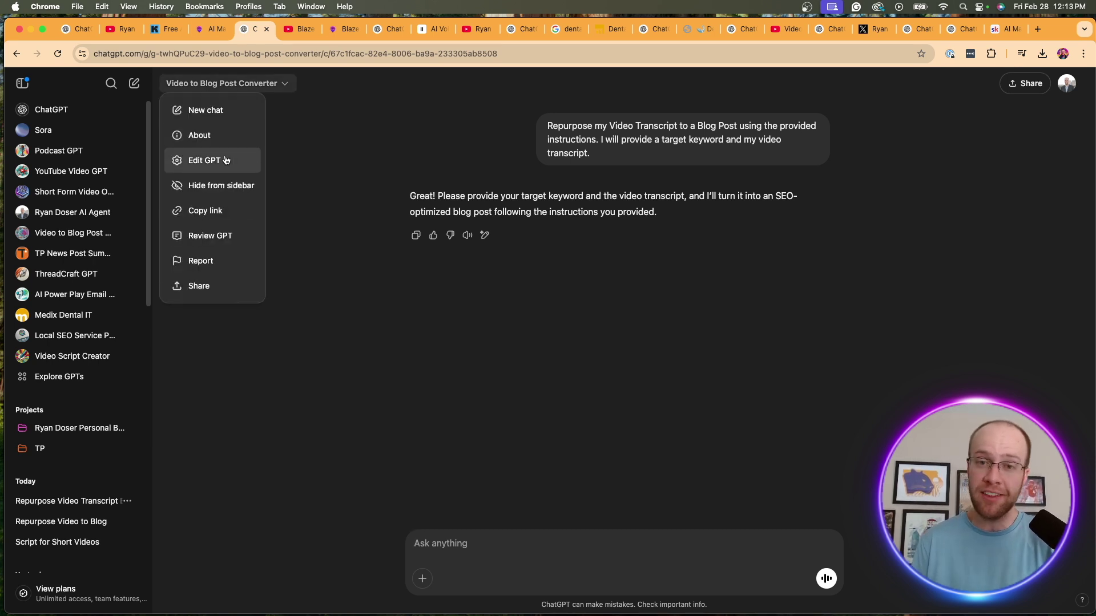
left_click(411, 136)
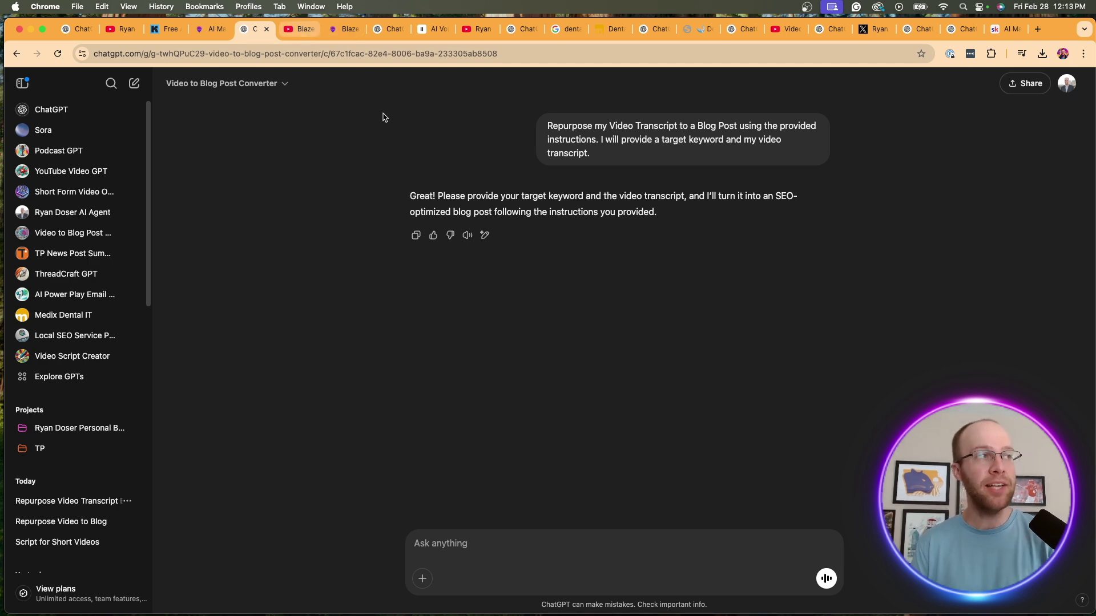
Step: Move past the video and chat to the Blaze AI review article
left_click(299, 29)
left_click(255, 29)
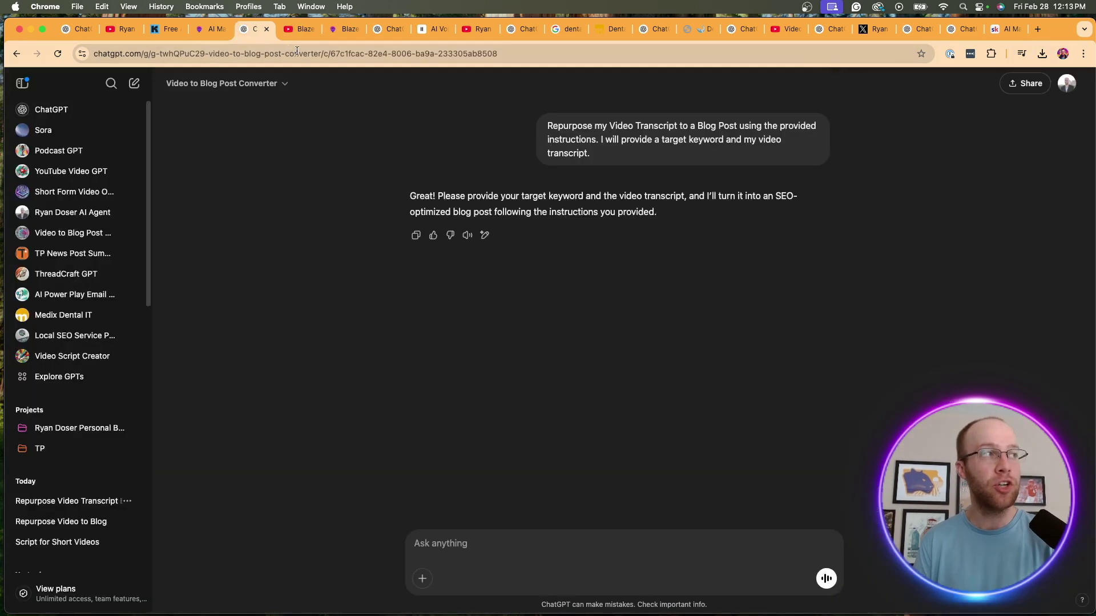
left_click(342, 29)
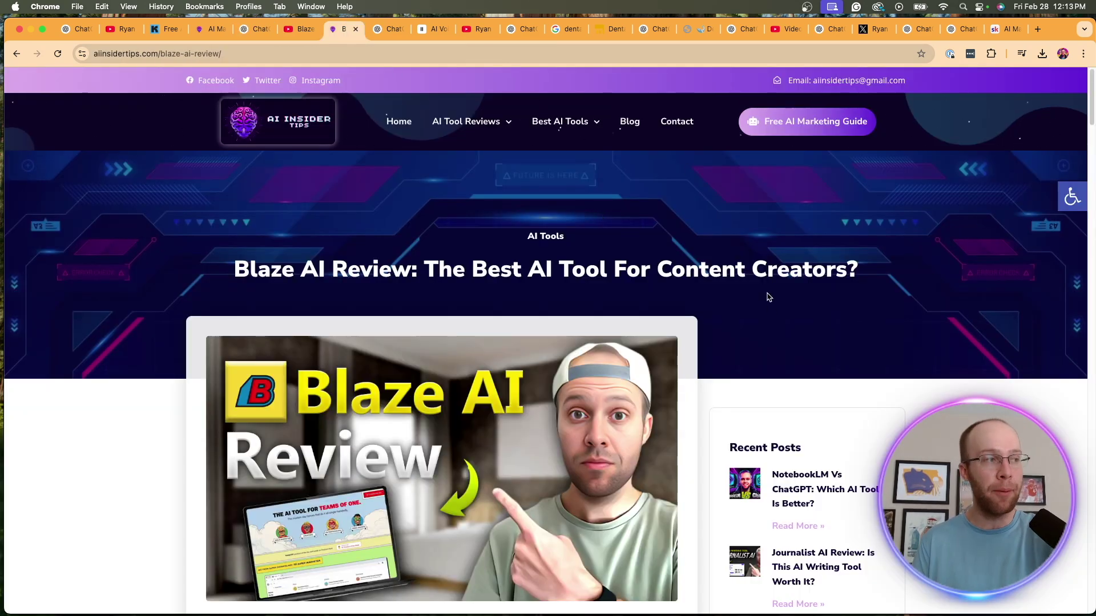
Step: Scroll down through the Blaze AI review article and partway back up
scroll(764, 297, "down", 15)
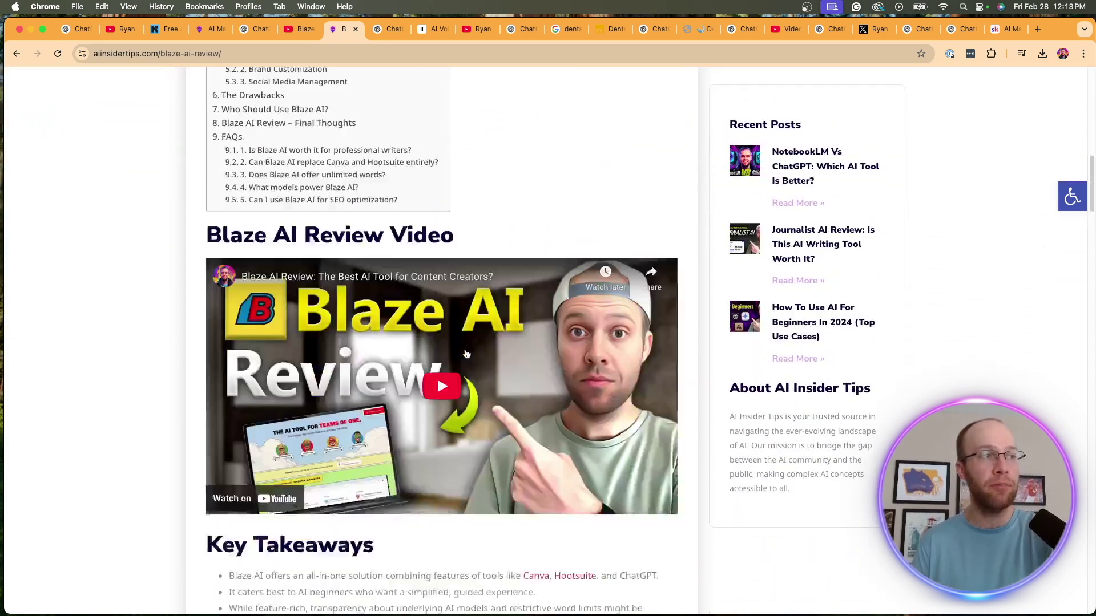
scroll(466, 353, "down", 10)
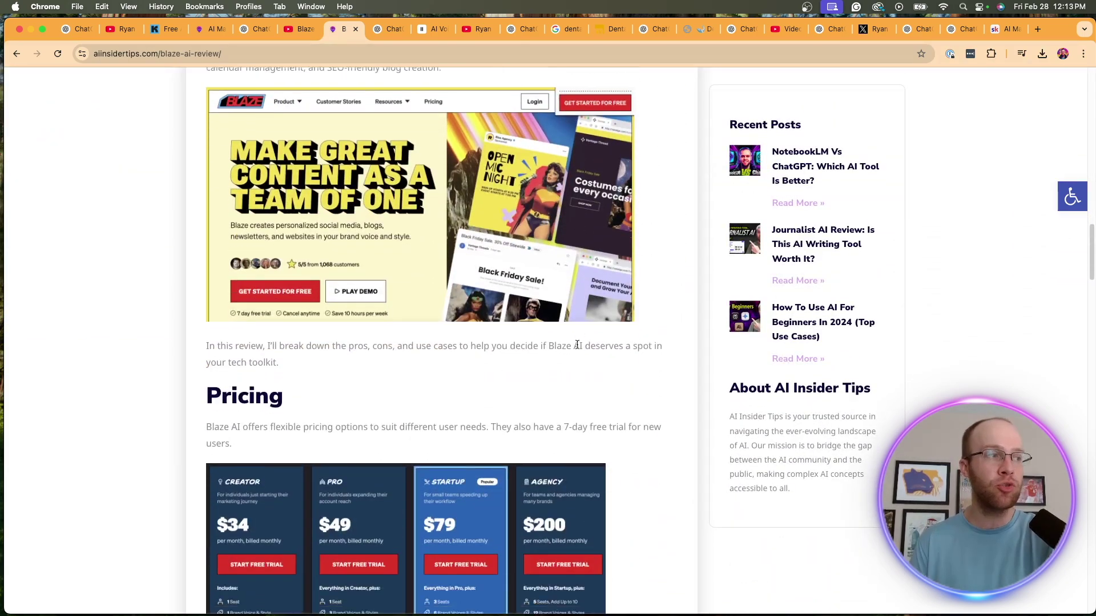
scroll(577, 344, "down", 7)
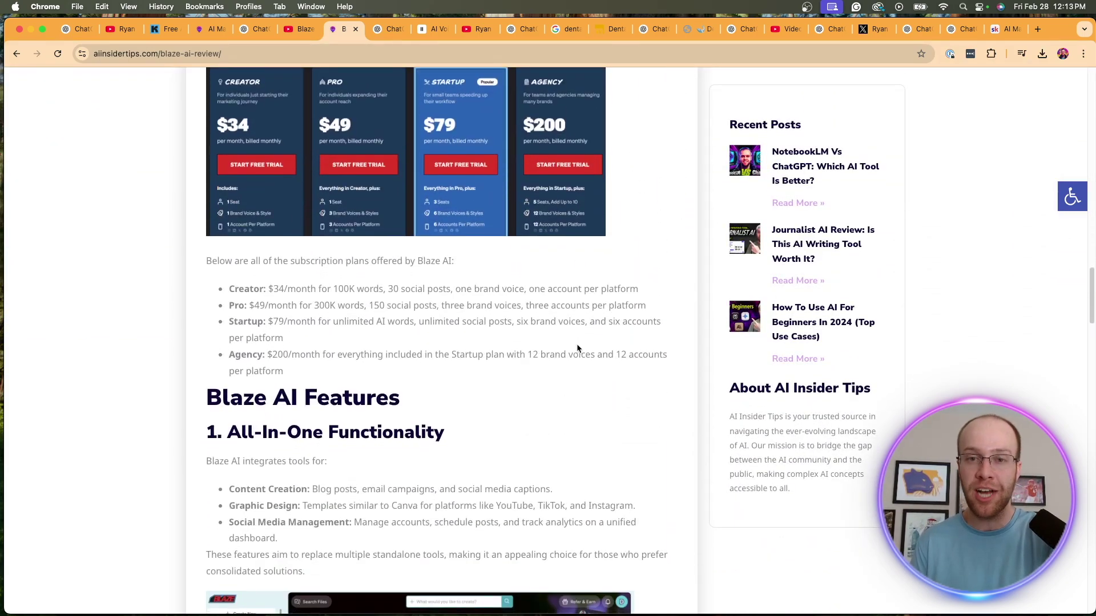
scroll(577, 348, "down", 12)
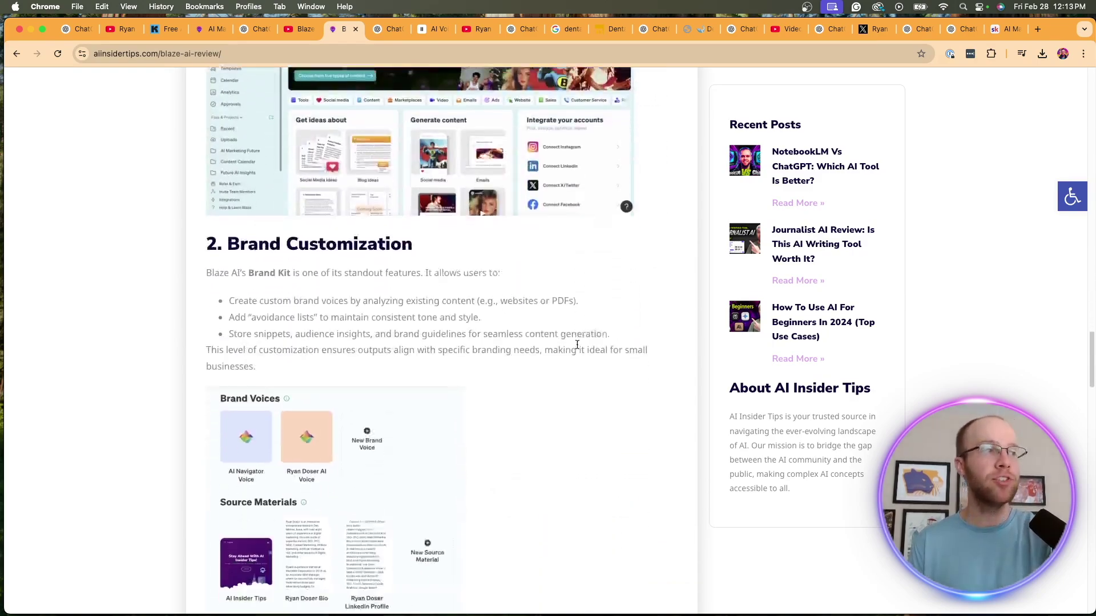
scroll(576, 348, "down", 12)
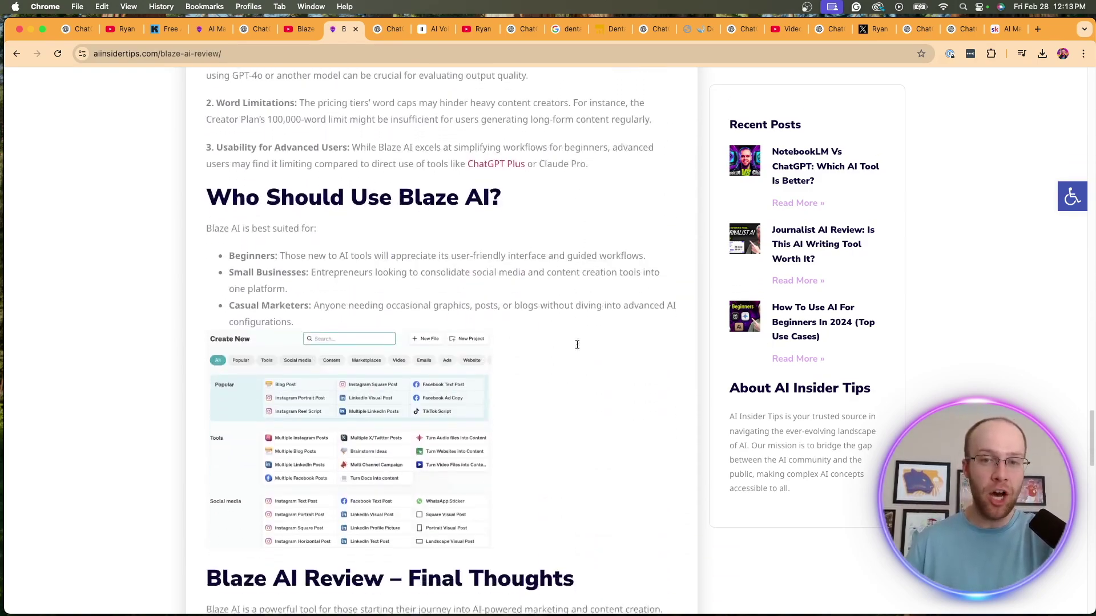
scroll(576, 348, "down", 10)
scroll(576, 349, "up", 14)
scroll(577, 349, "up", 20)
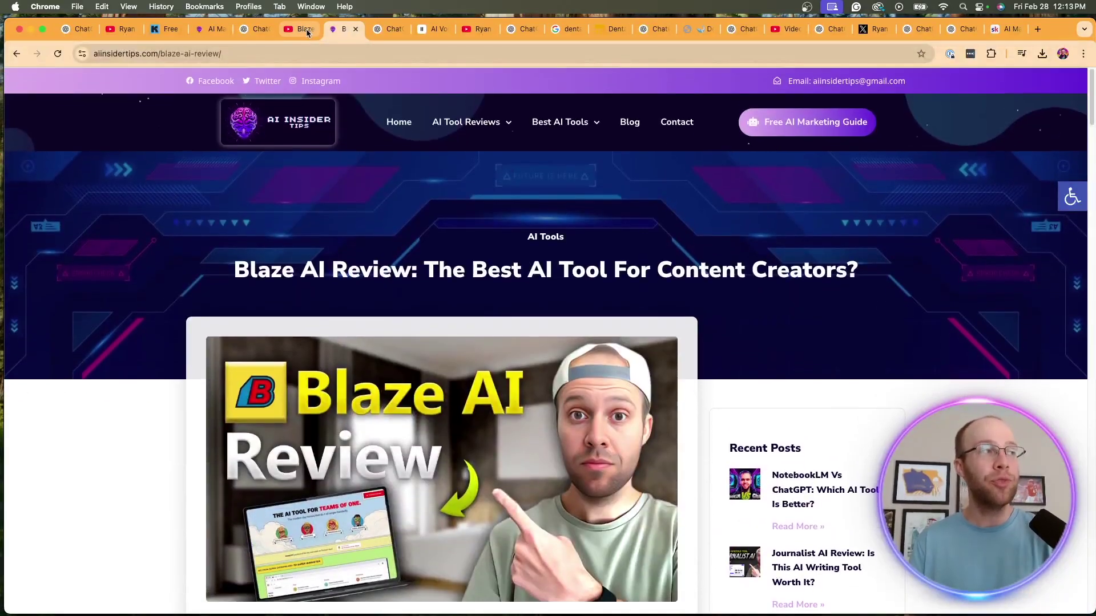
Step: Leave the Video to Blog Post Converter chat for the Video Script Creator start page
left_click(238, 30)
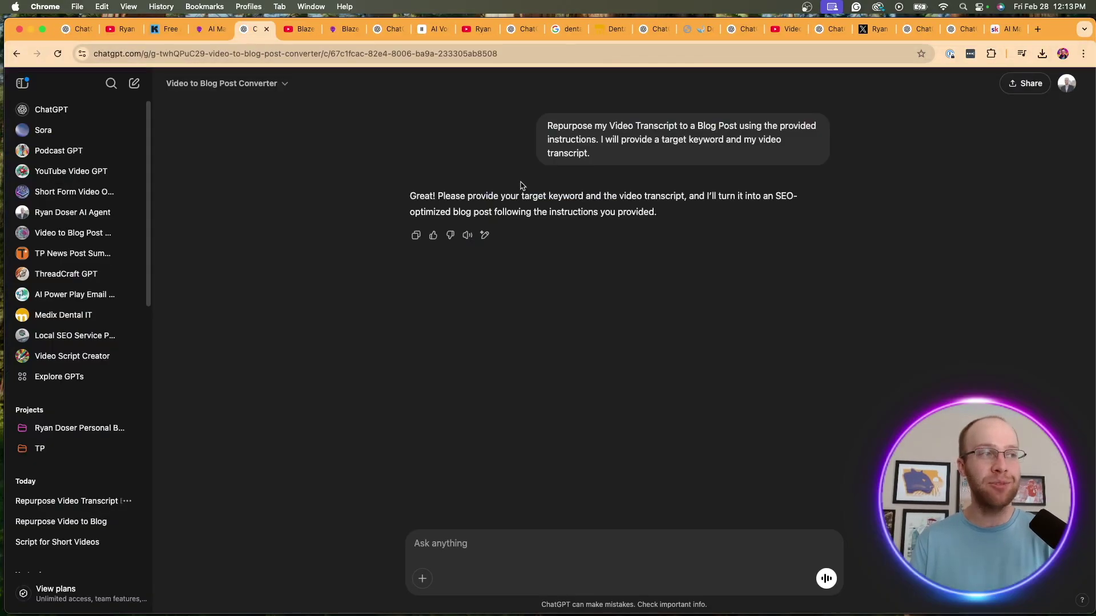
left_click(220, 85)
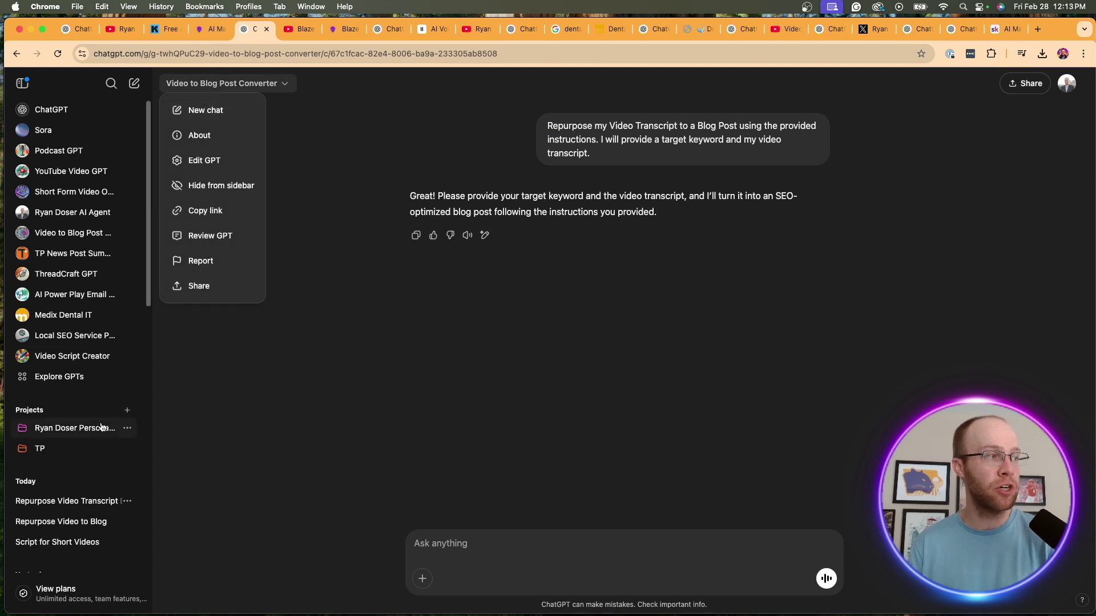
left_click(65, 233)
left_click(65, 233)
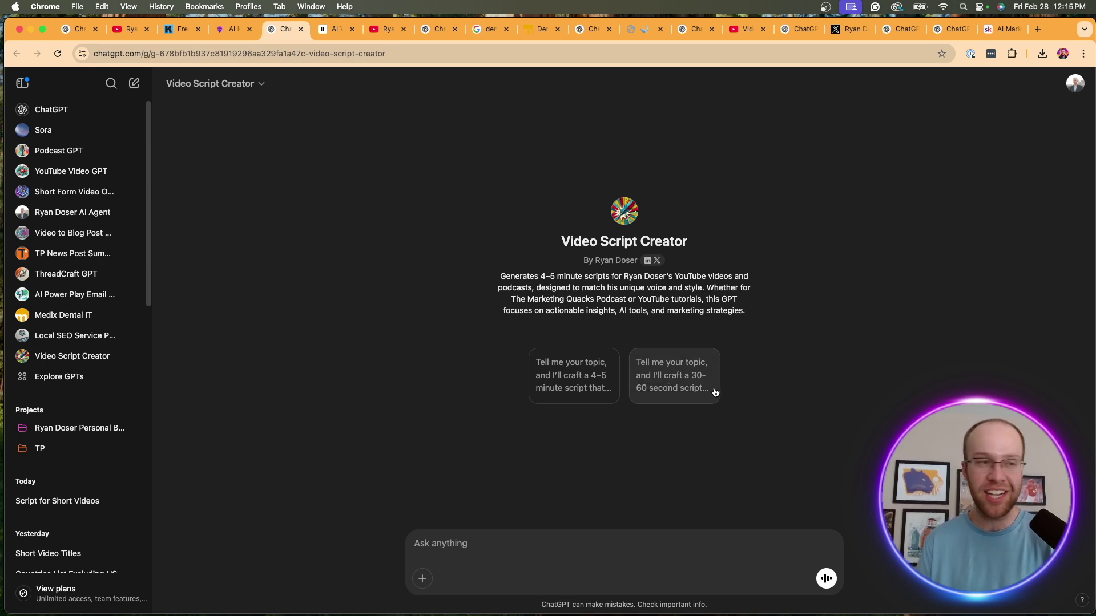
Step: Request a 30–60 second short-form script, then view YouTube Shorts and the ElevenLabs script
left_click(662, 389)
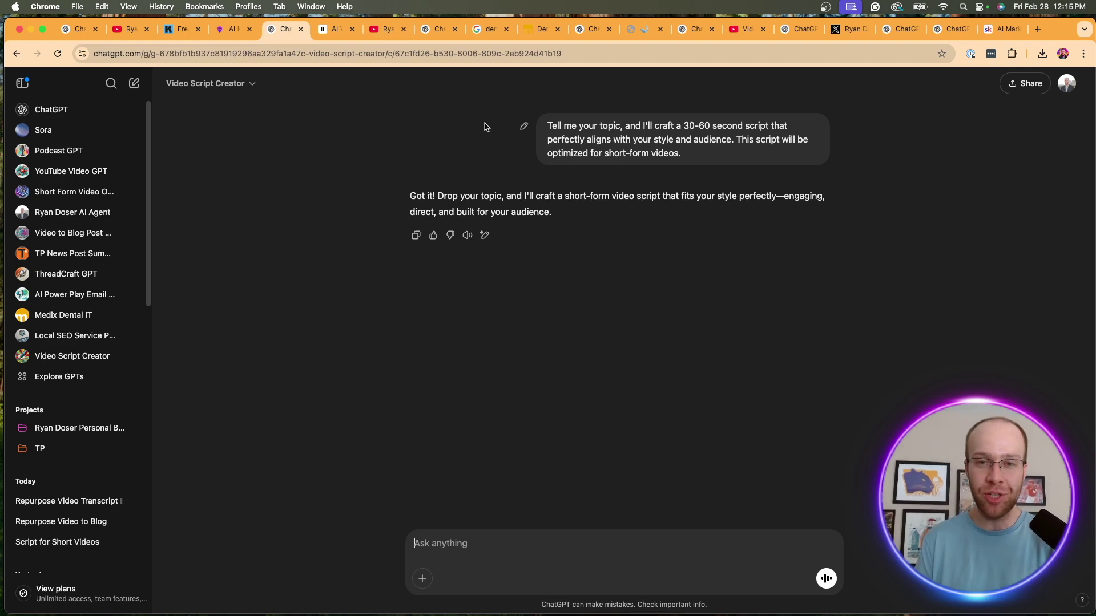
left_click(388, 30)
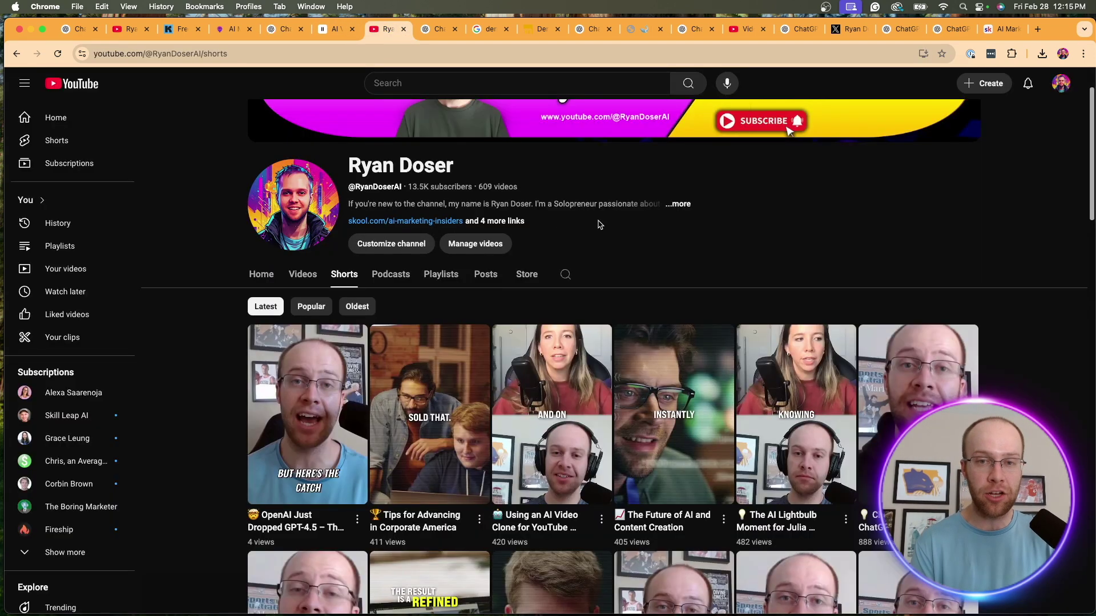
left_click(336, 29)
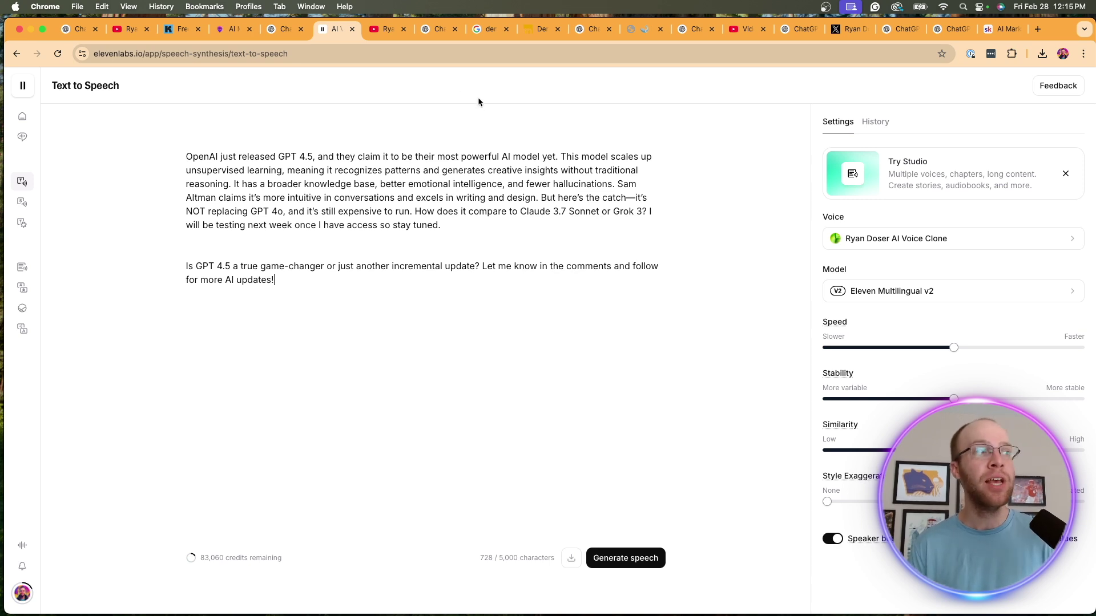
Step: Glance at the Video Script Creator chat, then return to the ElevenLabs GPT 4.5 script
left_click(294, 32)
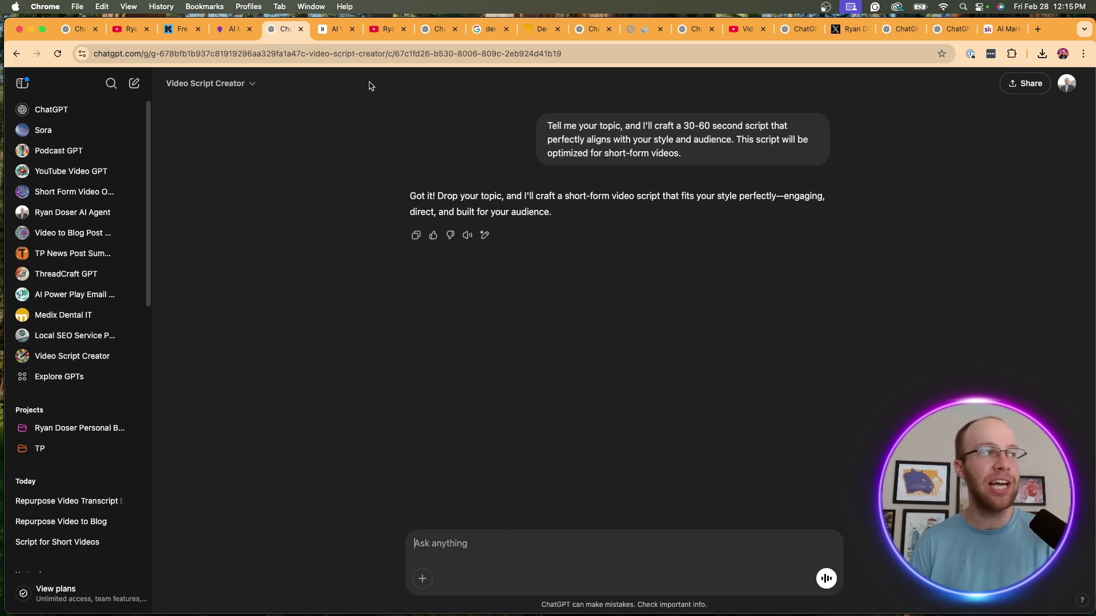
left_click(333, 29)
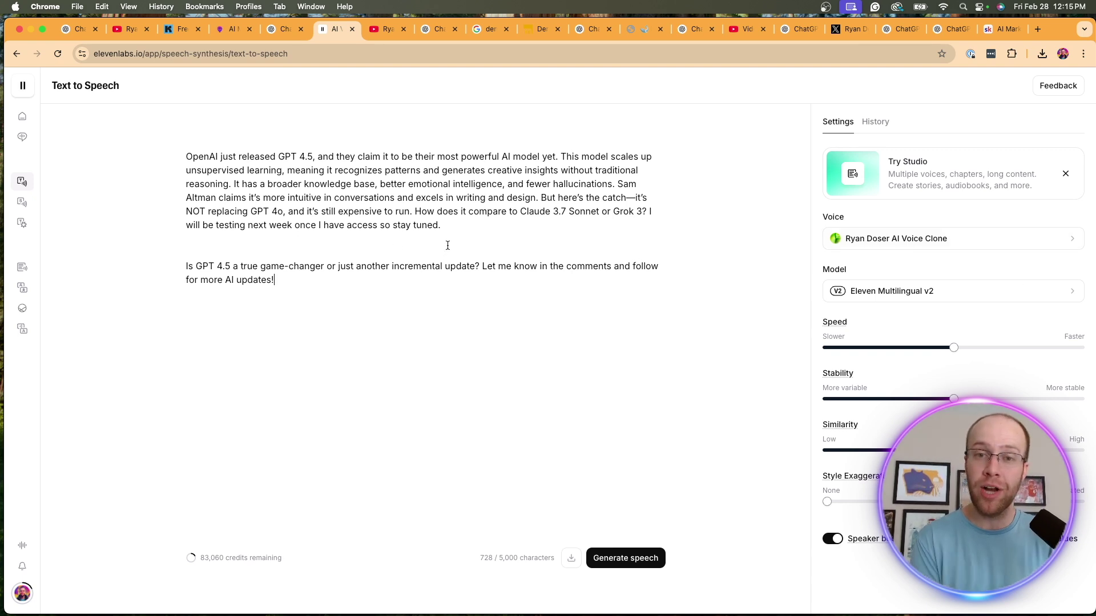
Step: Play the GPT-4.5 Short from the channel's Shorts page and pause it partway
left_click(388, 30)
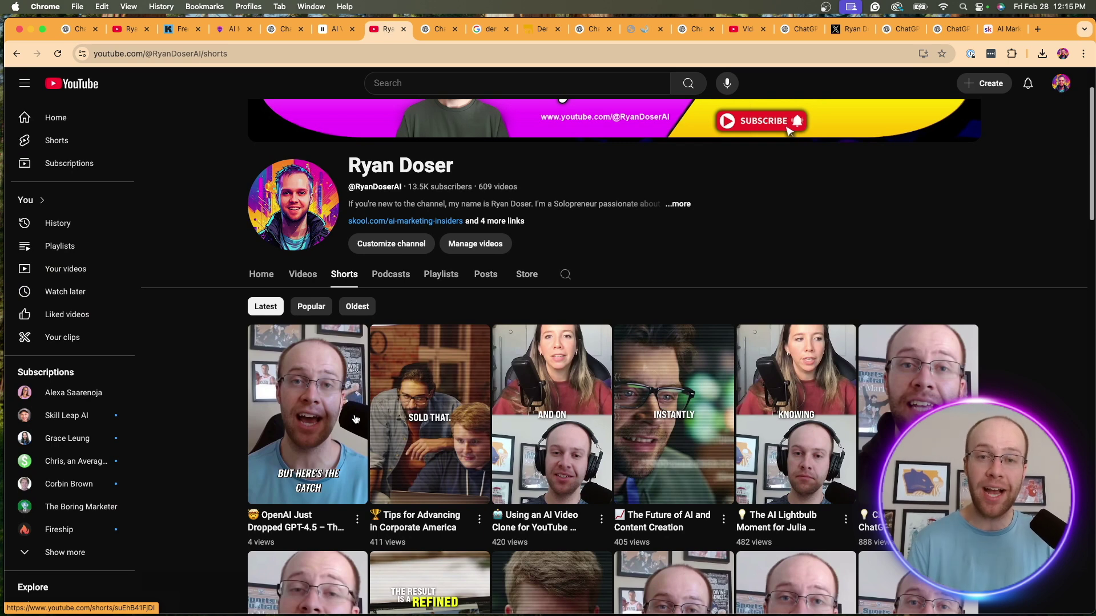
left_click(322, 419)
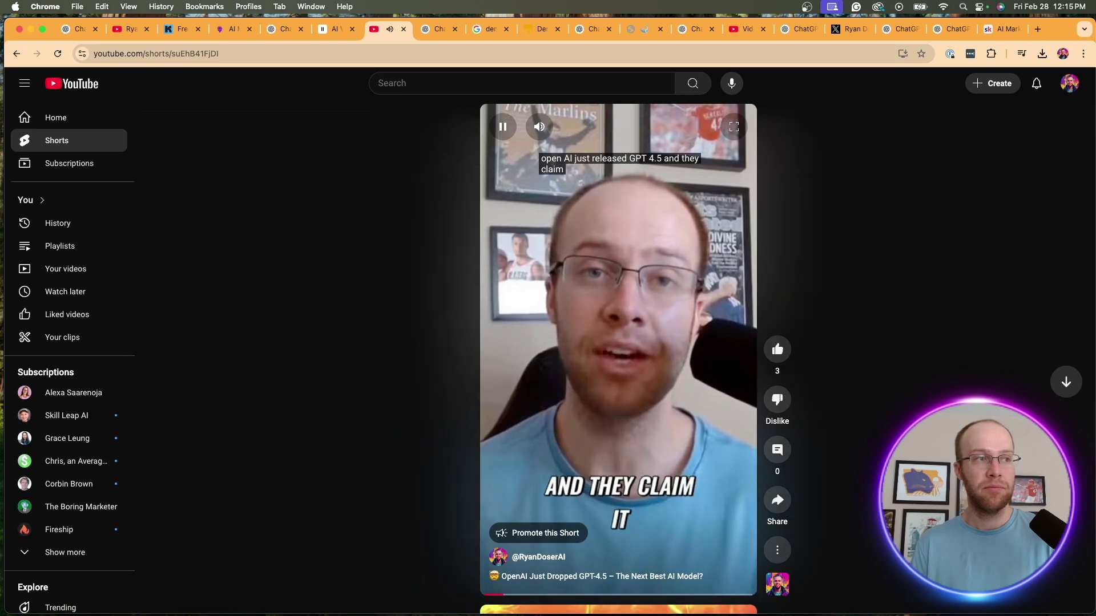
left_click(691, 307)
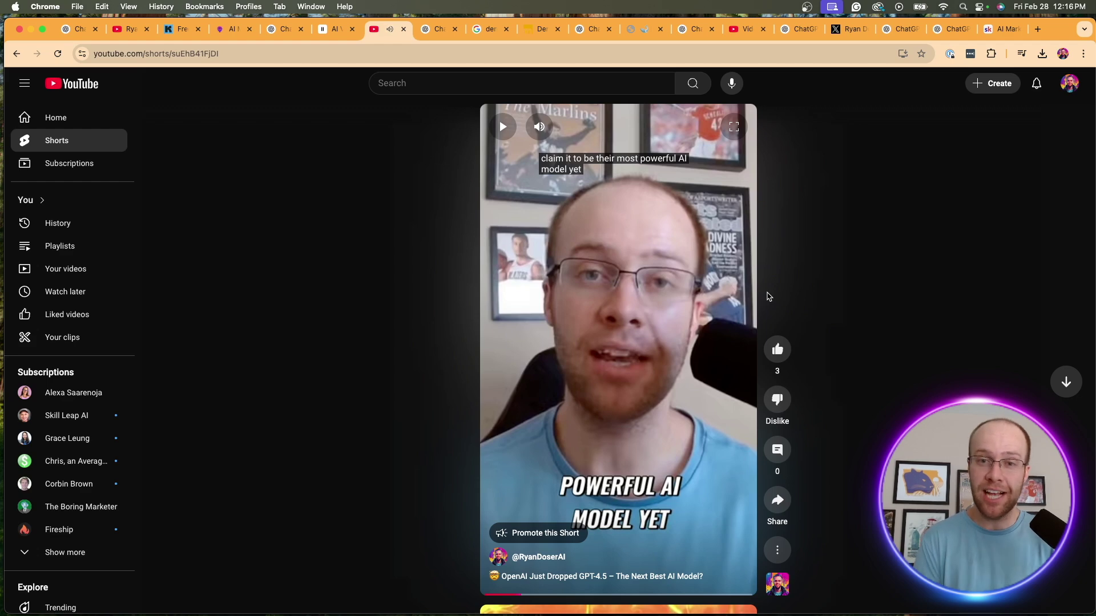
Step: Check the GPT's options and title in ChatGPT, then view the 'dental it support washington dc' Google results
left_click(278, 32)
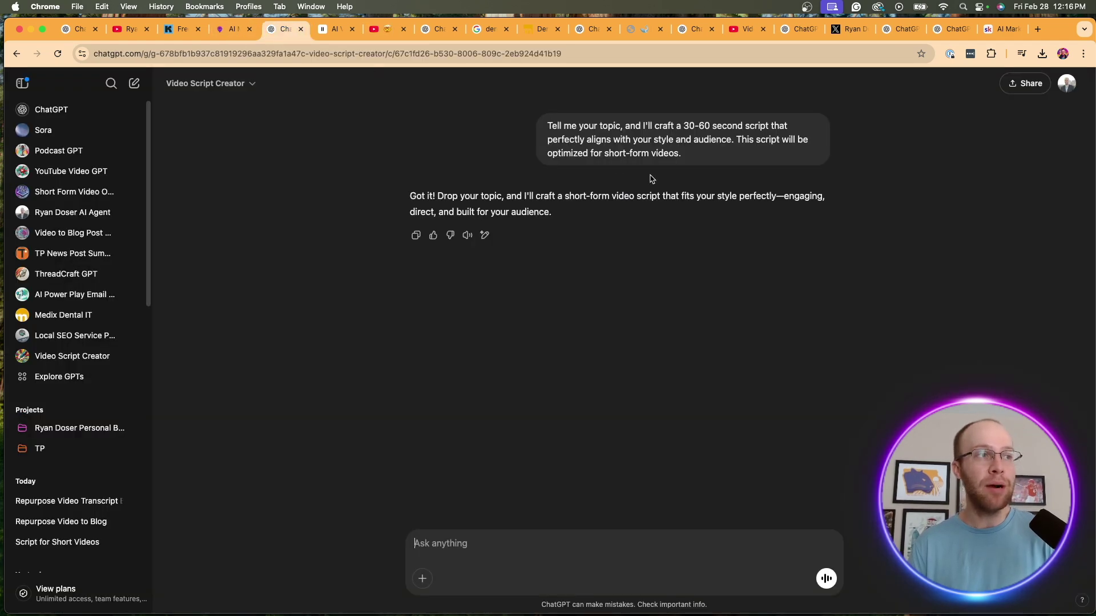
left_click(255, 91)
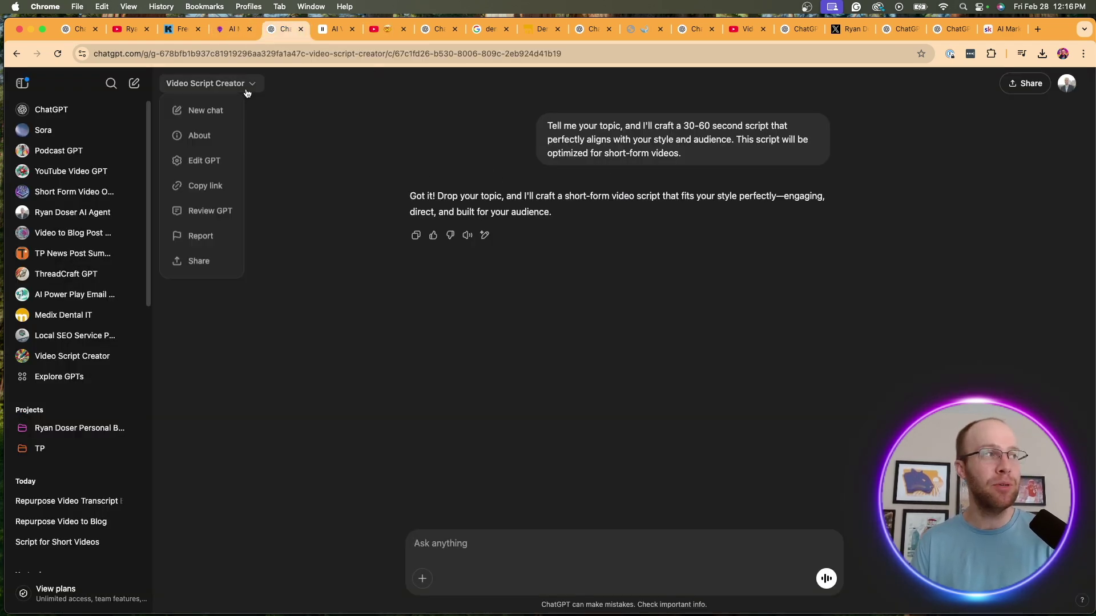
left_click(277, 92)
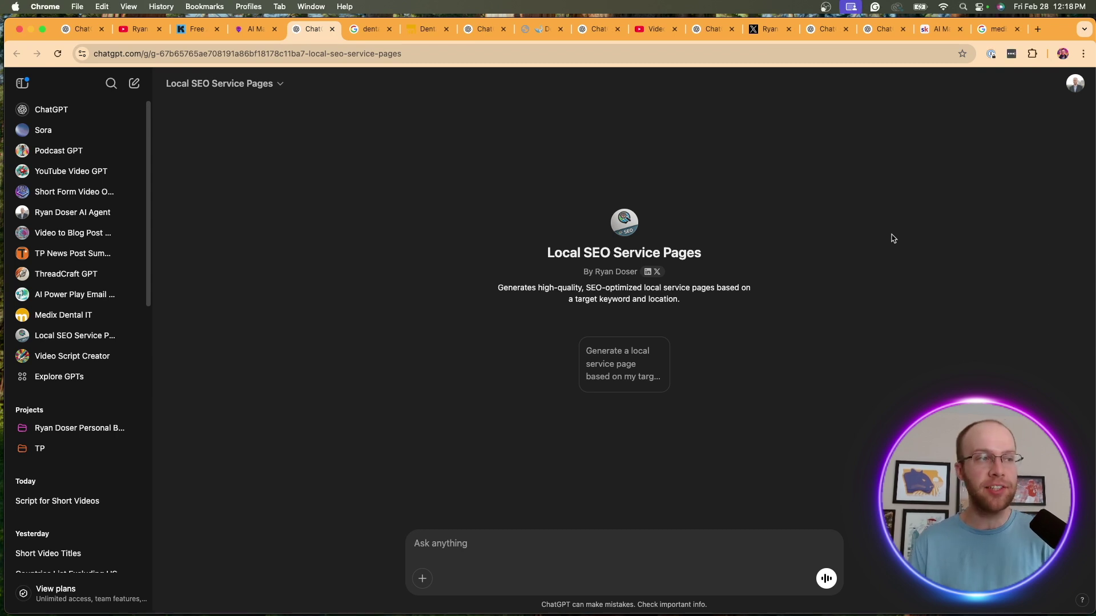
left_click_drag(738, 261, 546, 255)
left_click(824, 246)
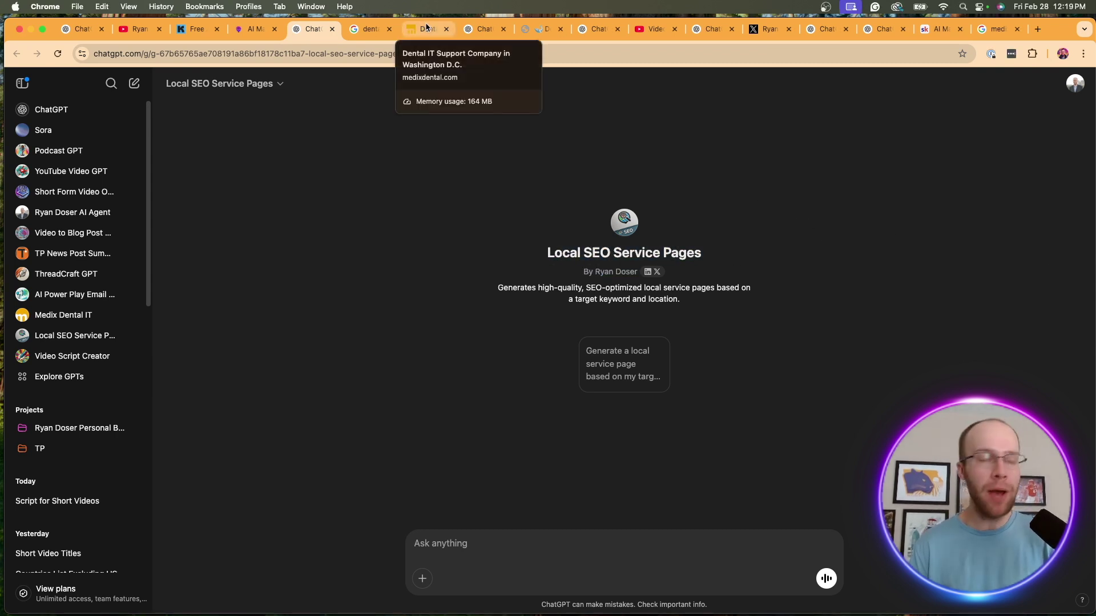
left_click(368, 29)
left_click(714, 197)
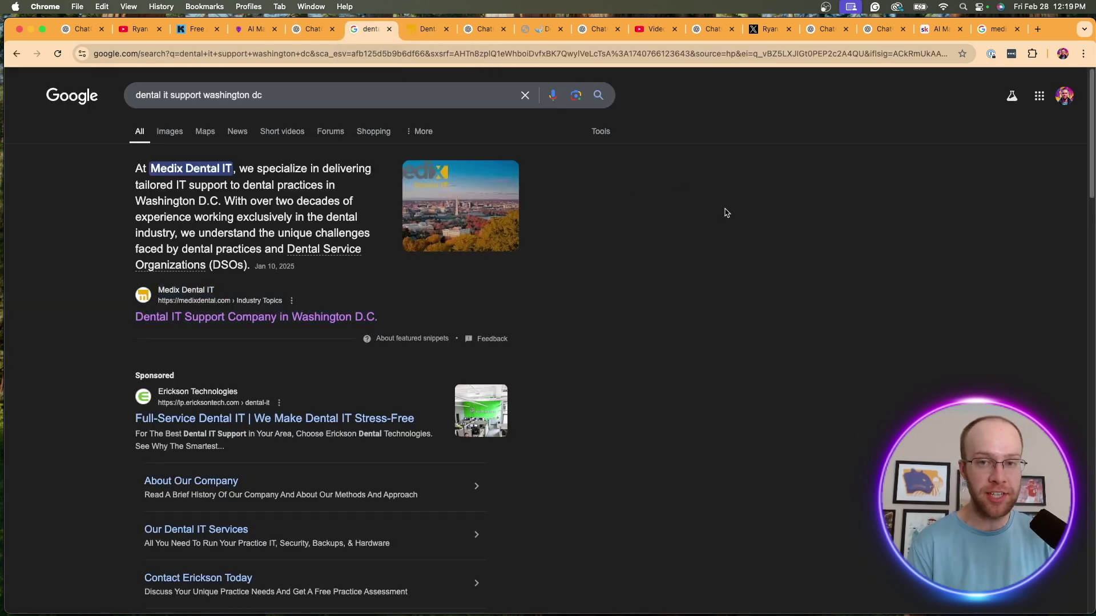
Step: Switch from the dental IT search to Medix Dental IT's Washington D.C. page at its tailored-support passage
left_click(343, 93)
left_click(741, 156)
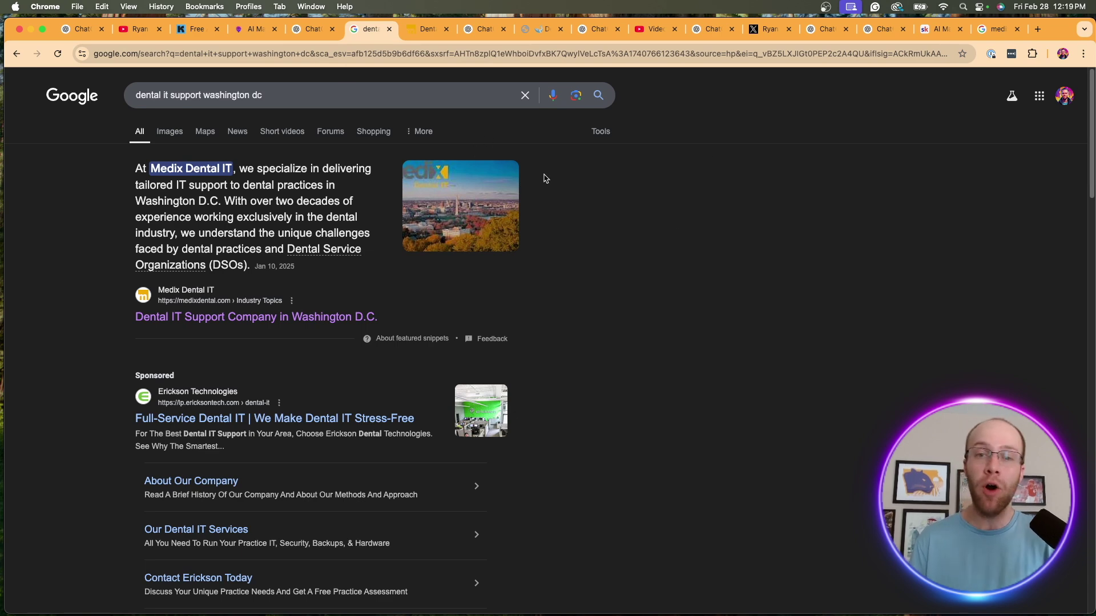
key("ctrl+Tab")
scroll(696, 270, "down", 10)
scroll(698, 267, "down", 7)
scroll(698, 267, "up", 15)
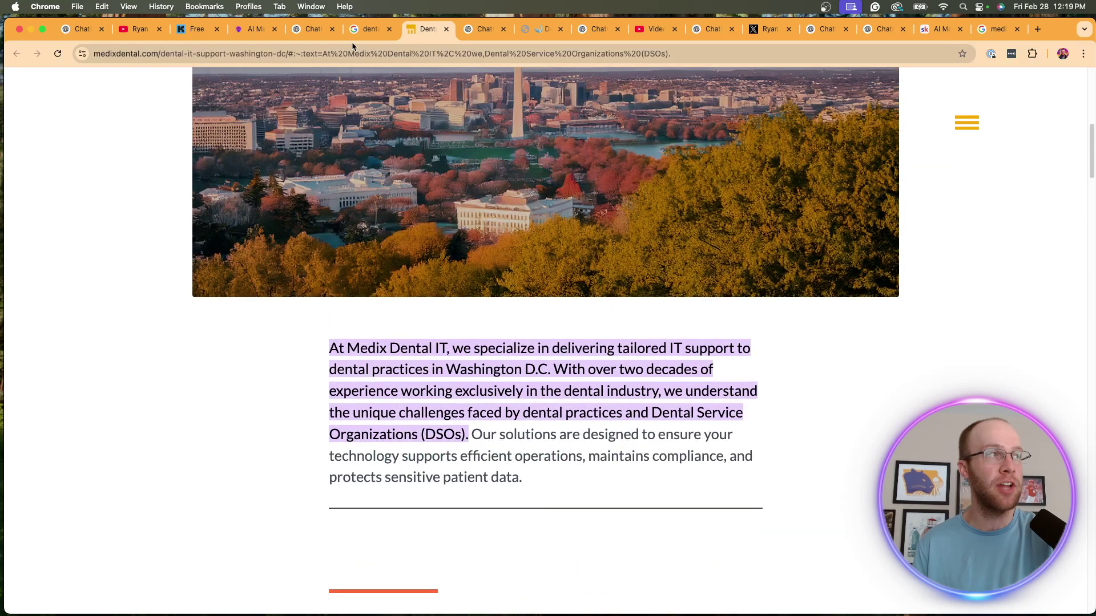
Step: In the Local SEO Service Pages GPT, paste Dental IT Support, Washington DC and company details into a service-page request
left_click(312, 29)
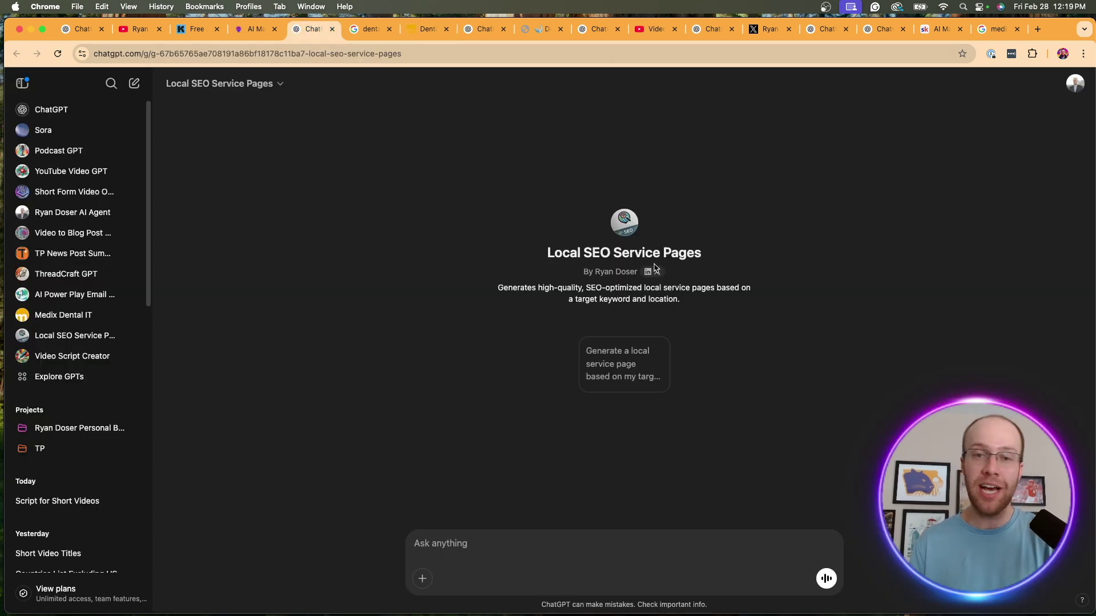
left_click(646, 357)
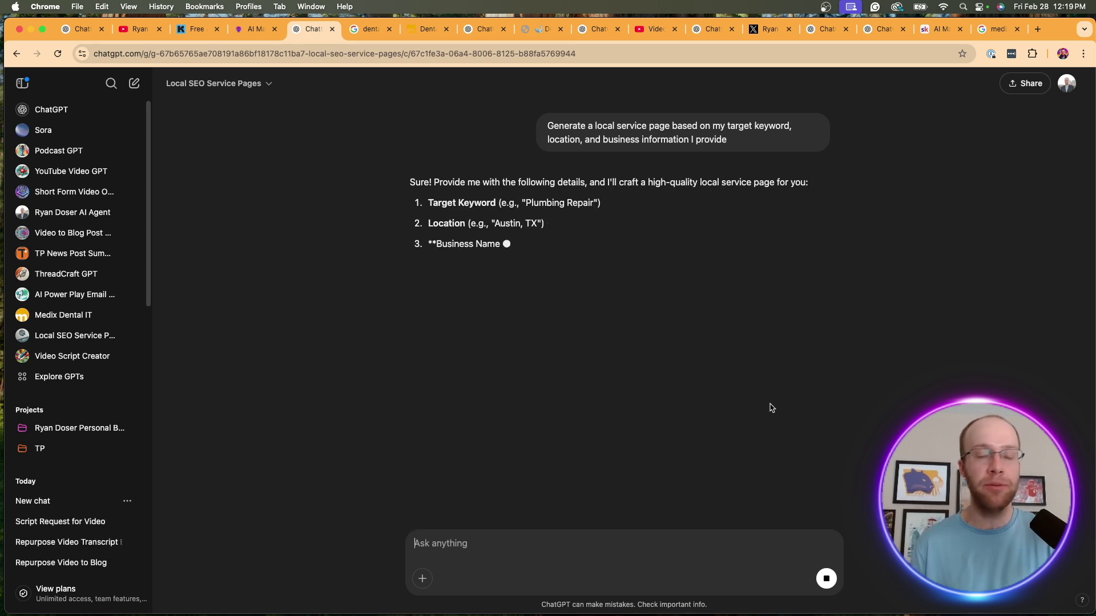
key("super+v")
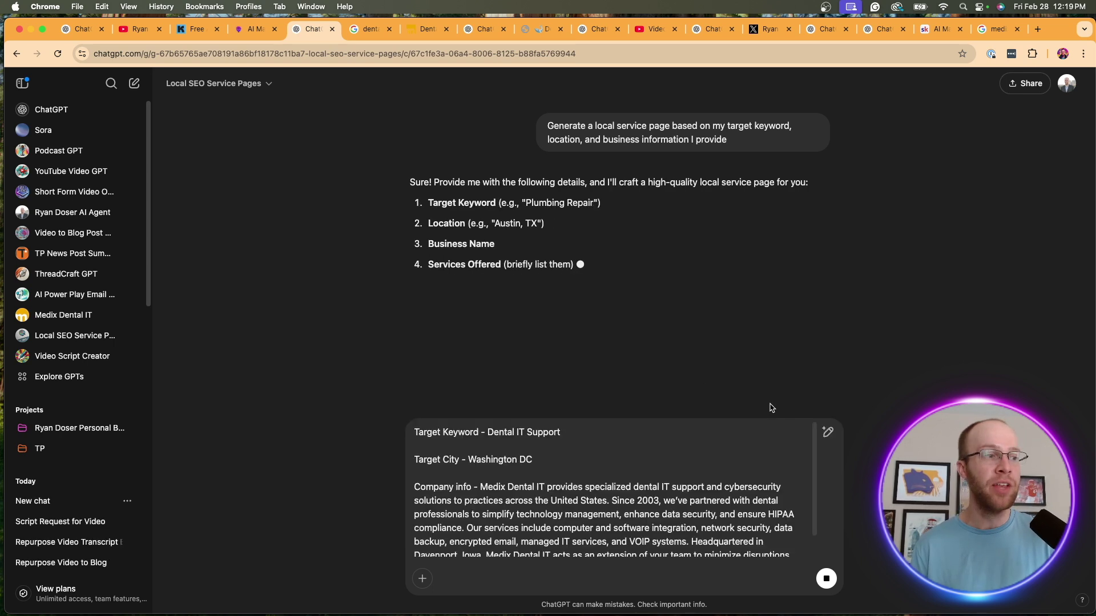
left_click(578, 487)
scroll(622, 482, "down", 1)
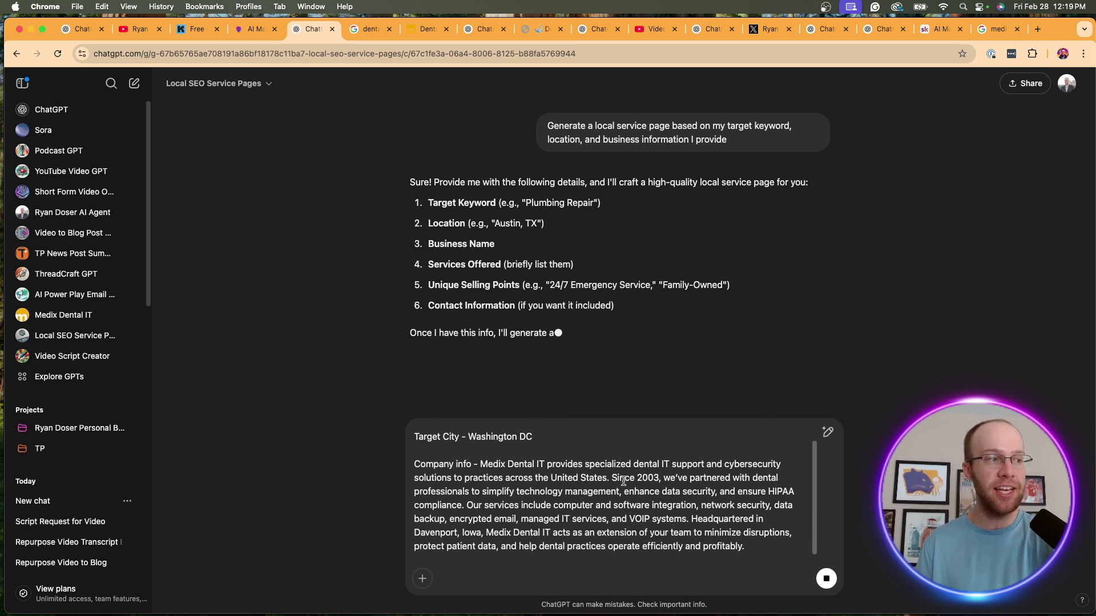
left_click_drag(745, 546, 483, 465)
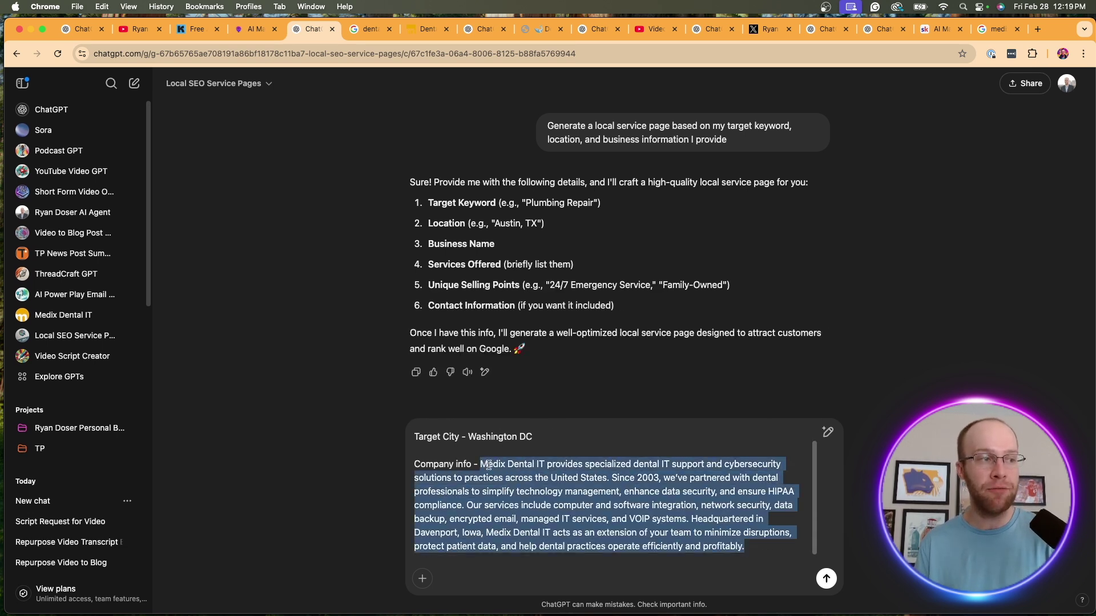
left_click(509, 465)
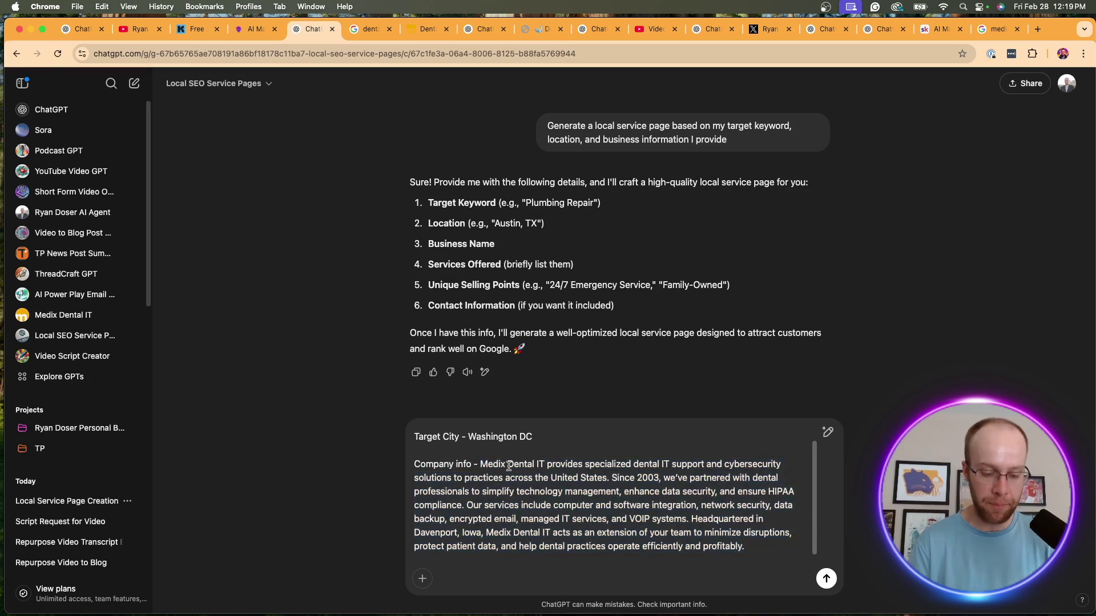
Step: Send the details so the GPT drafts the Medix Dental IT Washington DC service page, then return to Google
key("Return")
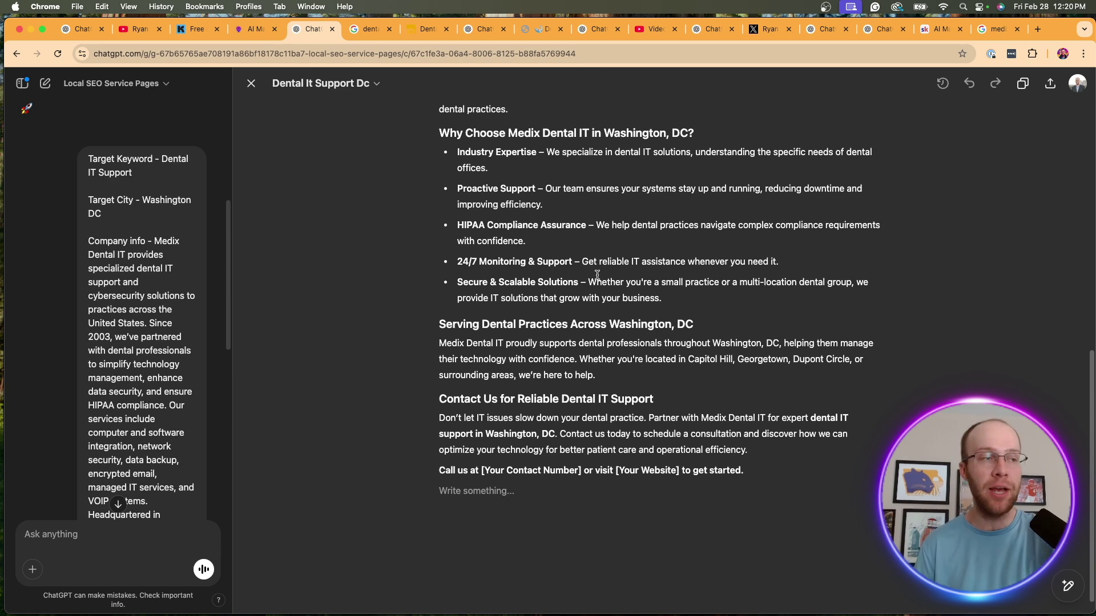
scroll(606, 274, "up", 15)
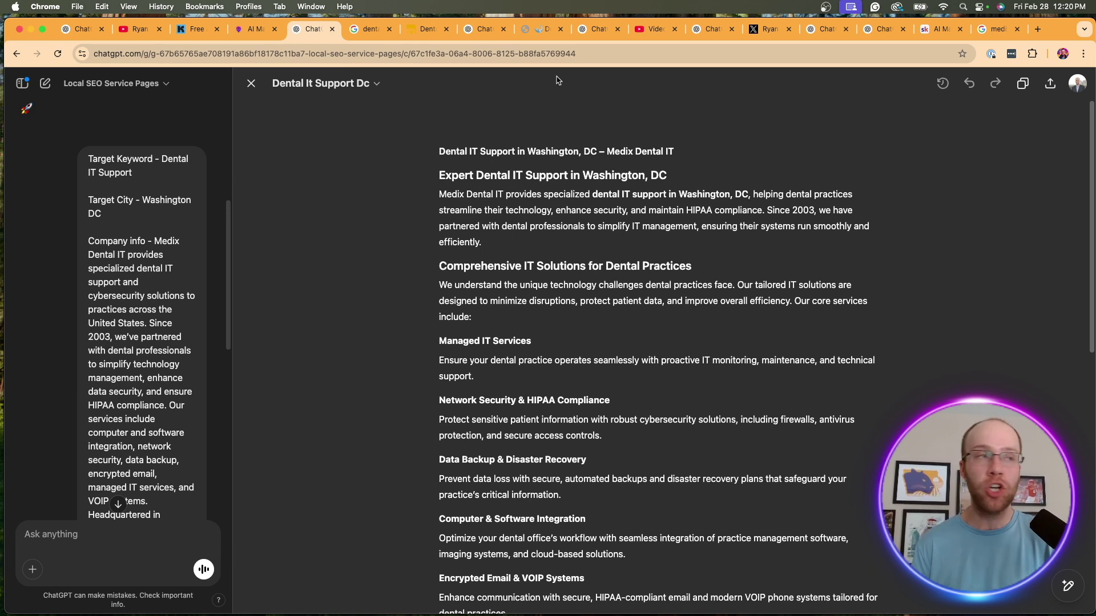
left_click(369, 30)
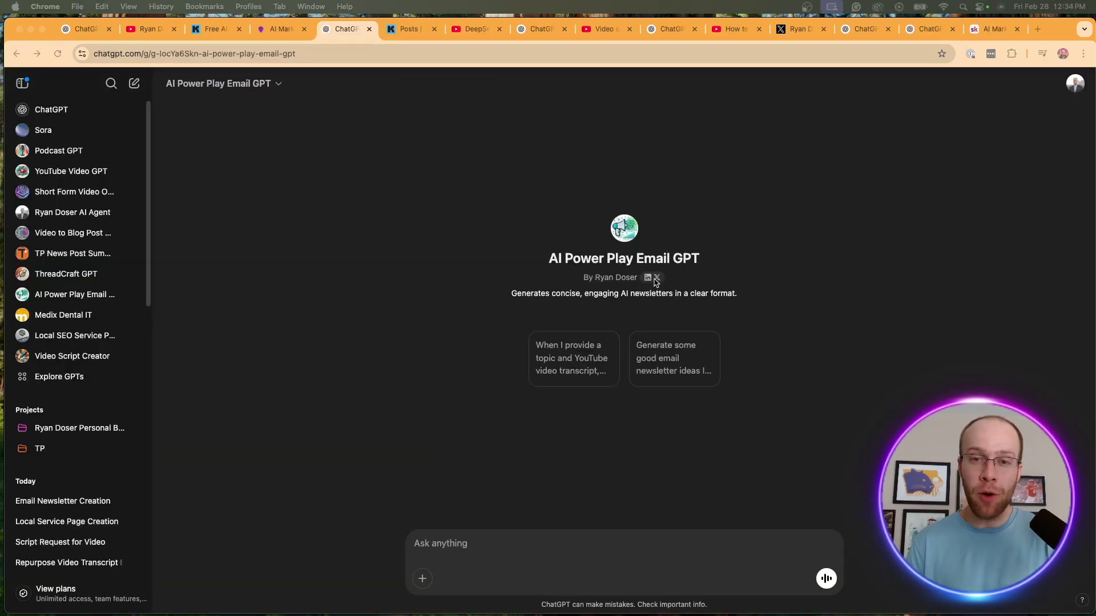
Step: Send the DeepSeek vs ChatGPT topic and video transcript to the AI Power Play Email GPT for a newsletter
left_click_drag(549, 258, 722, 268)
left_click(722, 267)
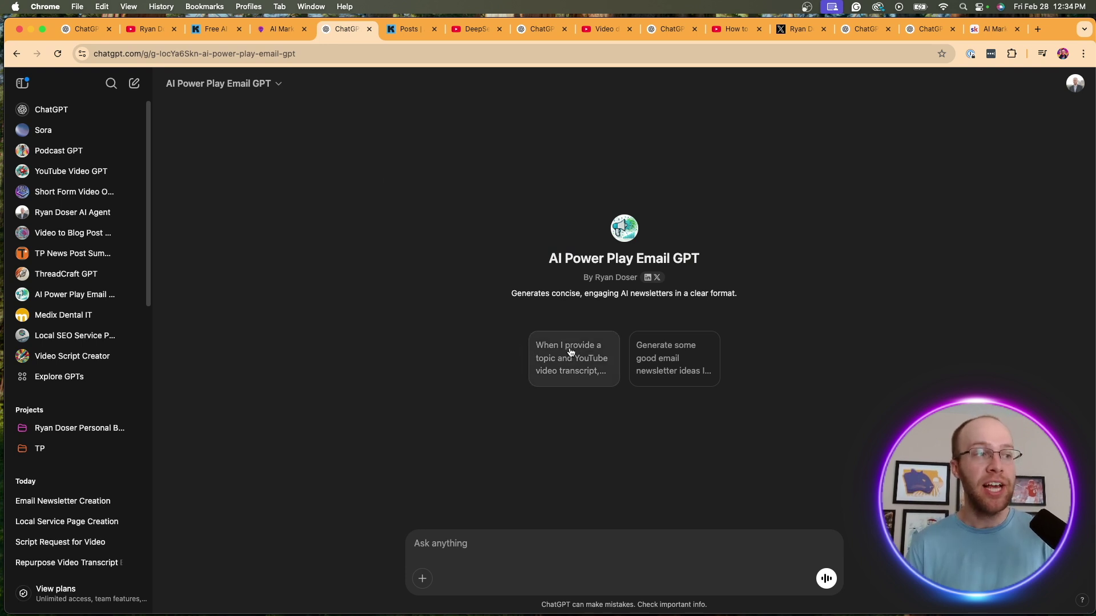
left_click(597, 343)
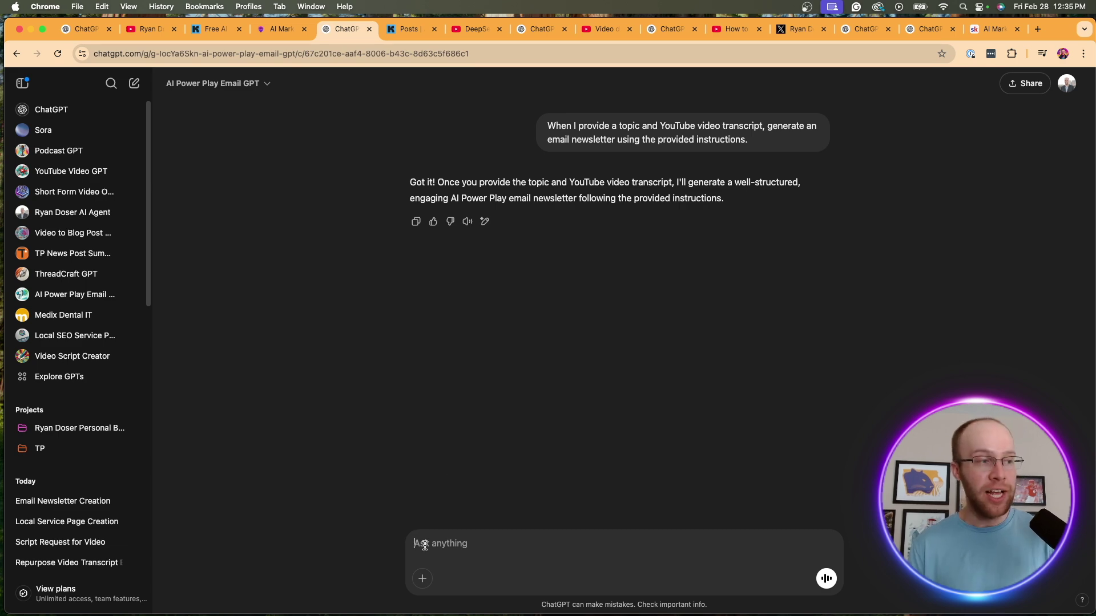
key("super+v")
key("Return")
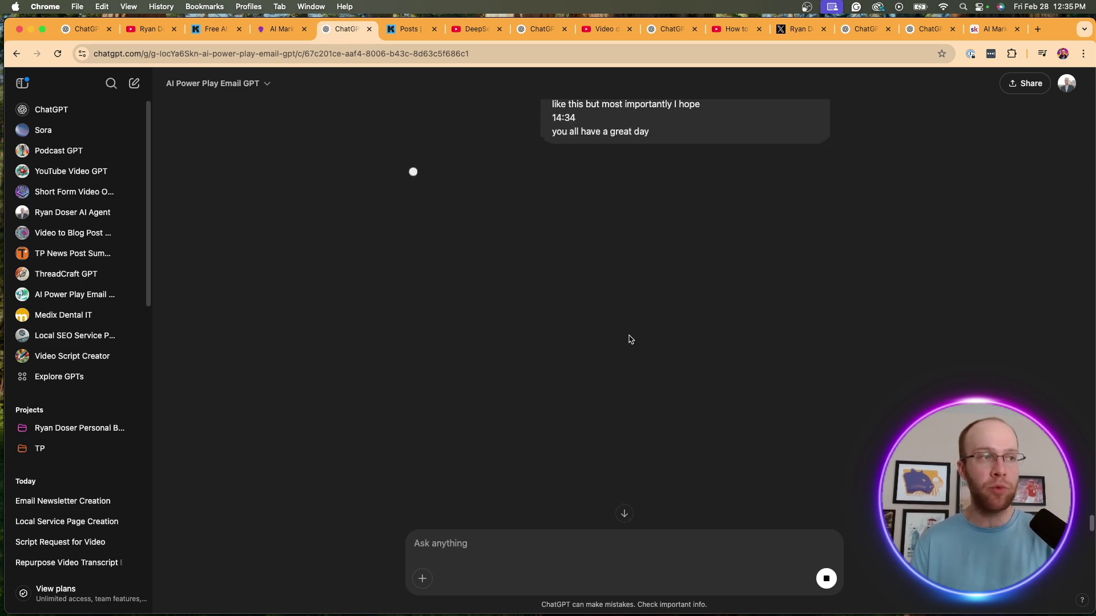
left_click(412, 34)
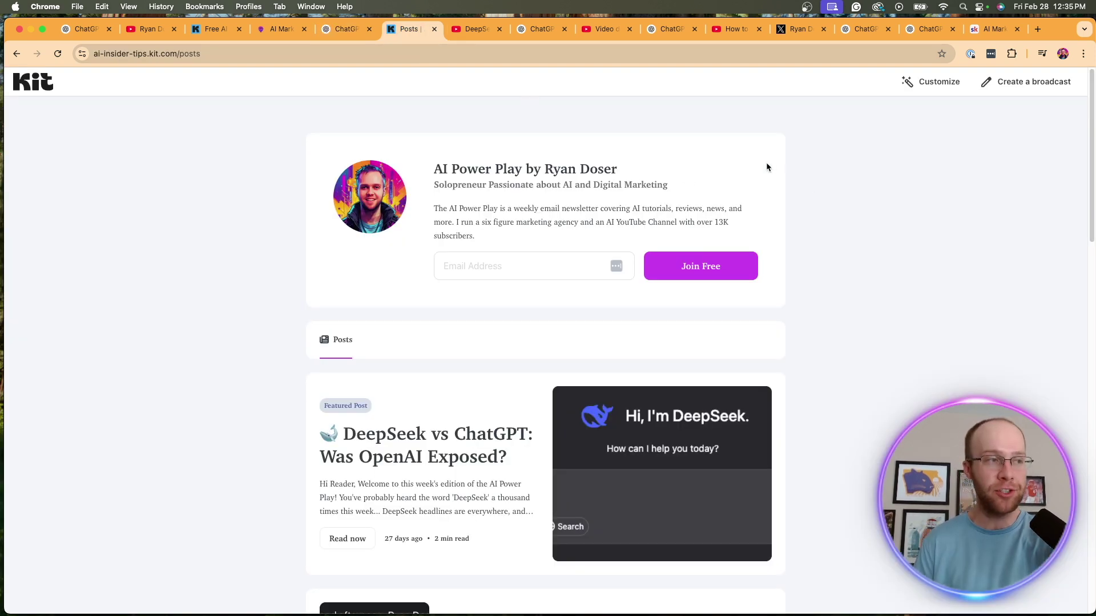
Step: Browse the AI Power Play posts on Kit and open the featured DeepSeek vs ChatGPT post
scroll(672, 346, "down", 3)
scroll(640, 342, "down", 5)
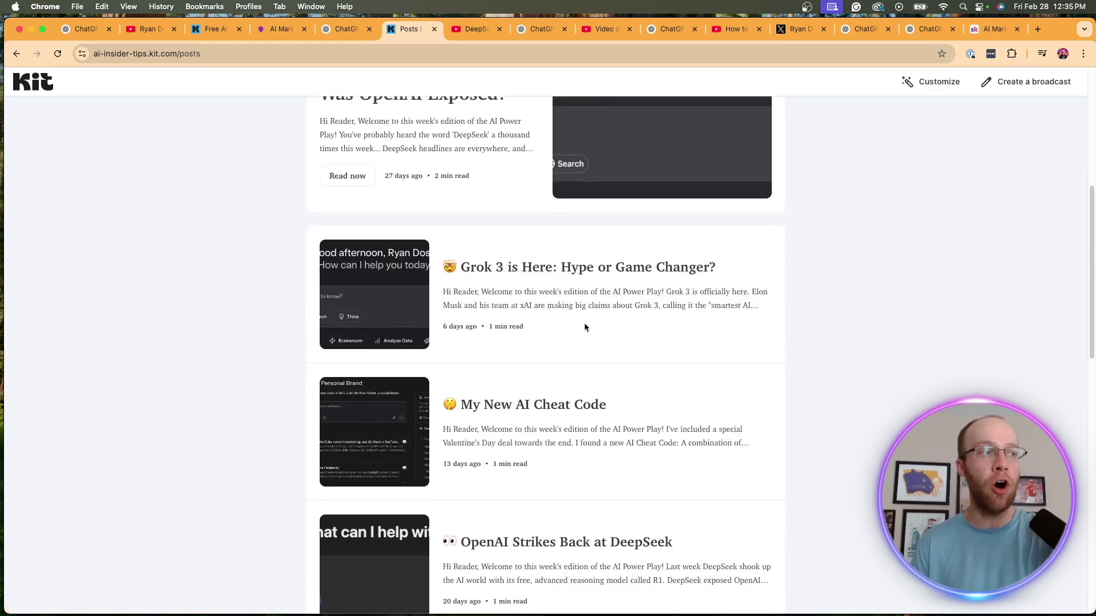
scroll(639, 318, "up", 4)
scroll(642, 306, "up", 1)
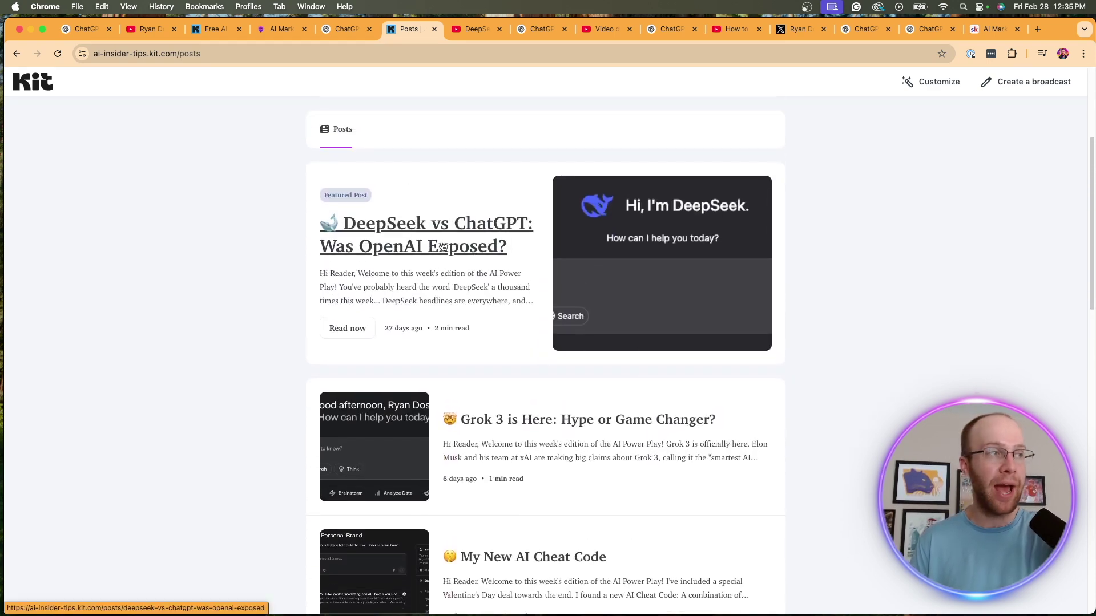
left_click(642, 305)
Step: Read the post down to its closing links, then return up and select its title
scroll(809, 252, "down", 12)
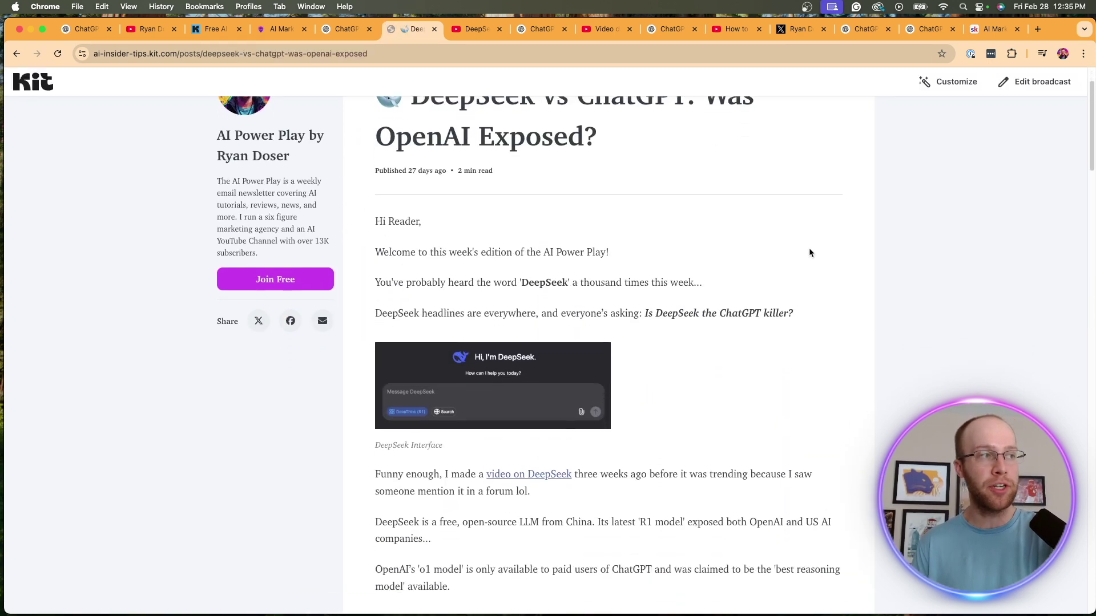
scroll(809, 253, "down", 4)
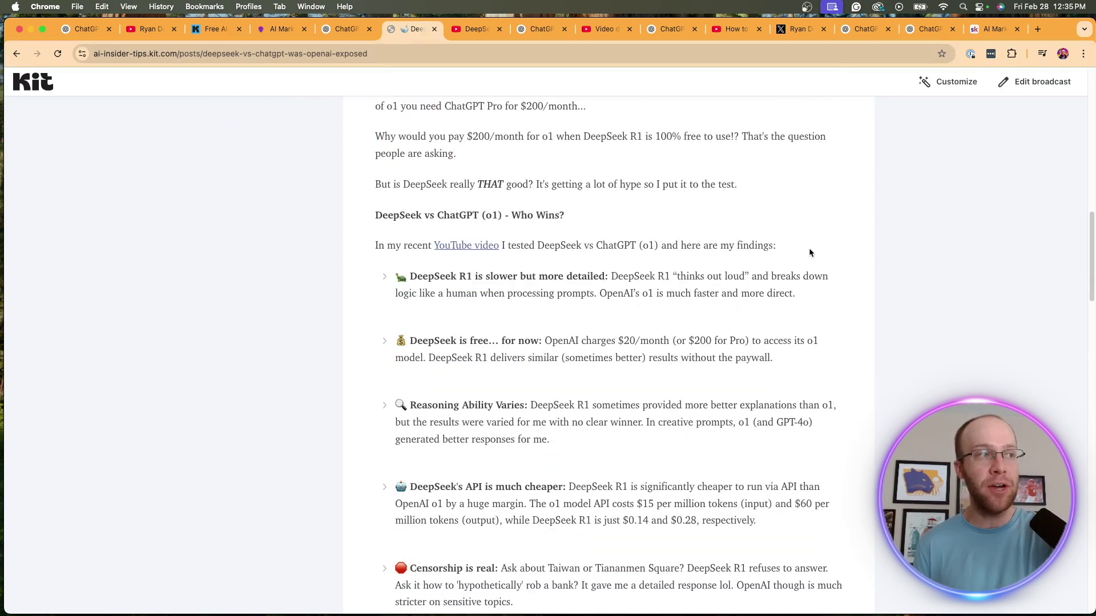
scroll(809, 252, "down", 8)
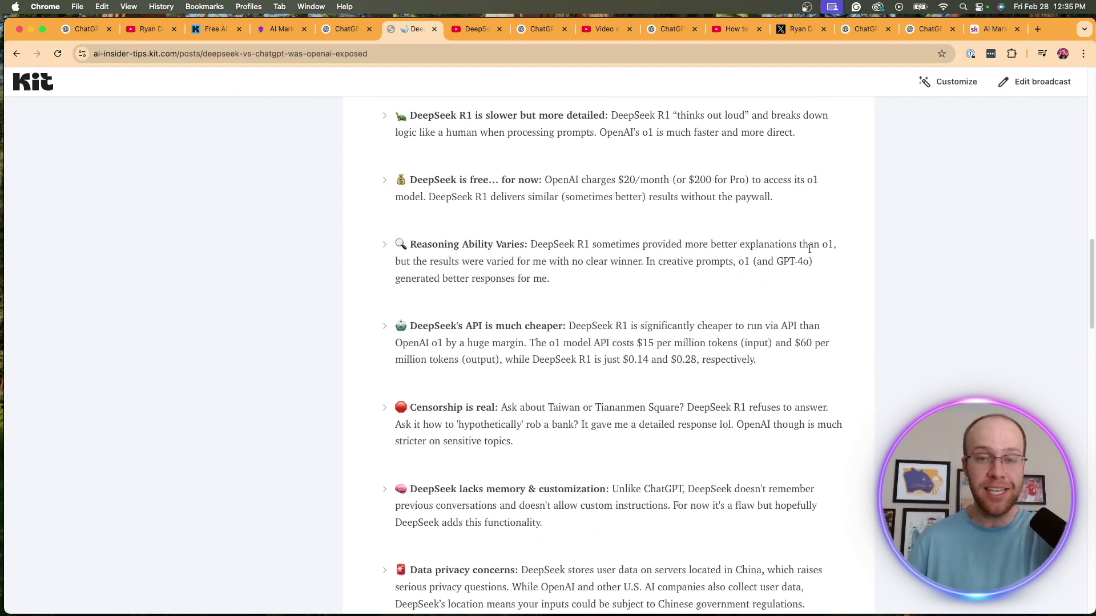
scroll(809, 253, "down", 4)
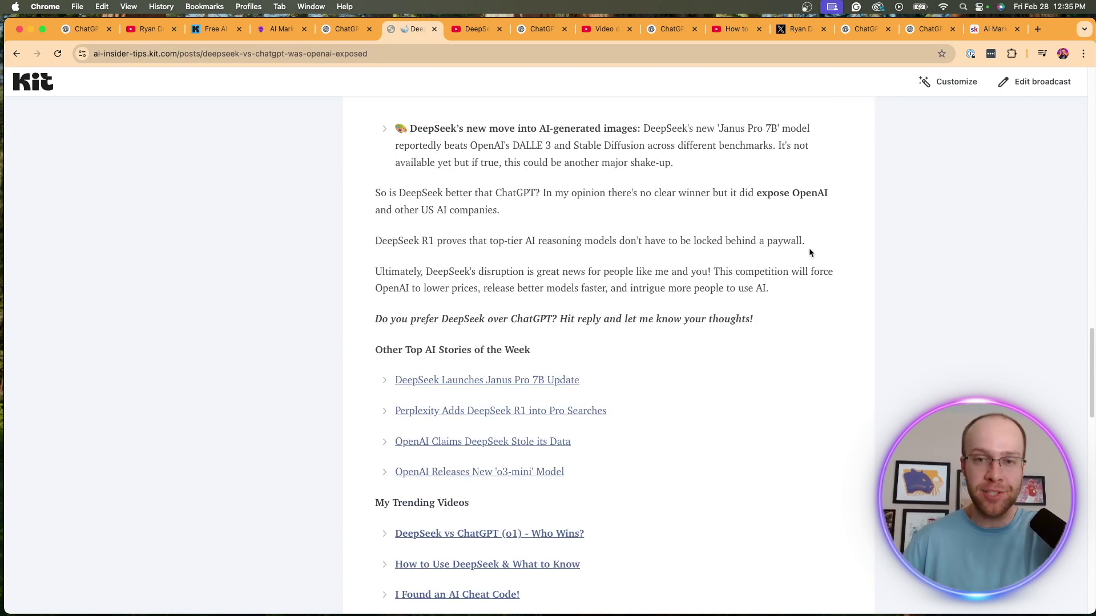
scroll(809, 248, "down", 1)
scroll(809, 248, "up", 2)
scroll(810, 253, "up", 20)
scroll(809, 253, "up", 3)
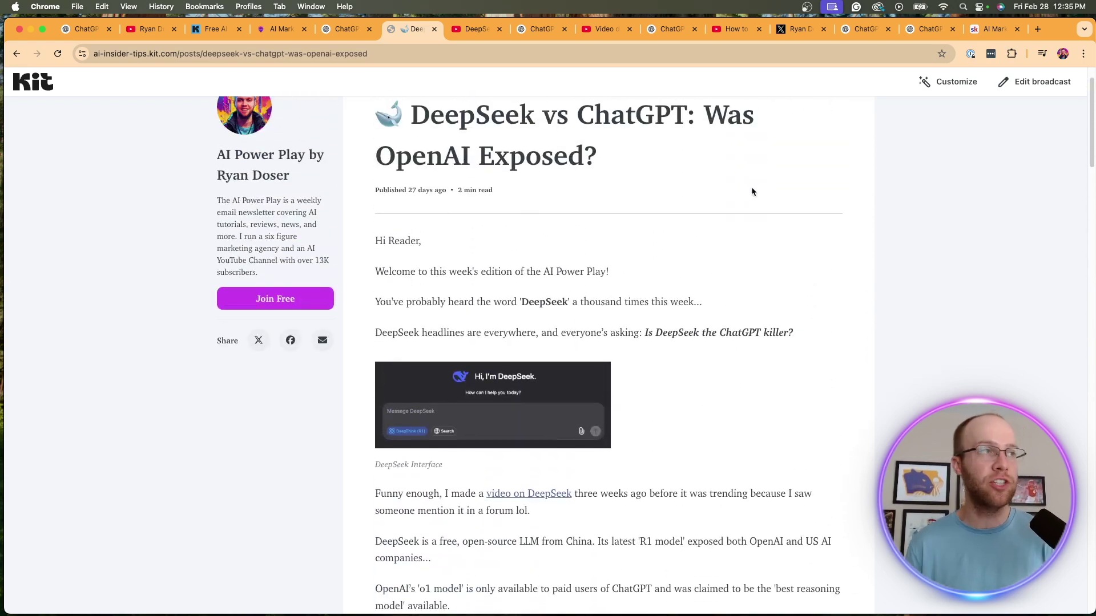
triple_click(641, 166)
Step: Point out the DeepSeek vs ChatGPT (o1) YouTube video's title and opening transcript lines, then go back to ChatGPT
left_click(599, 209)
left_click(474, 28)
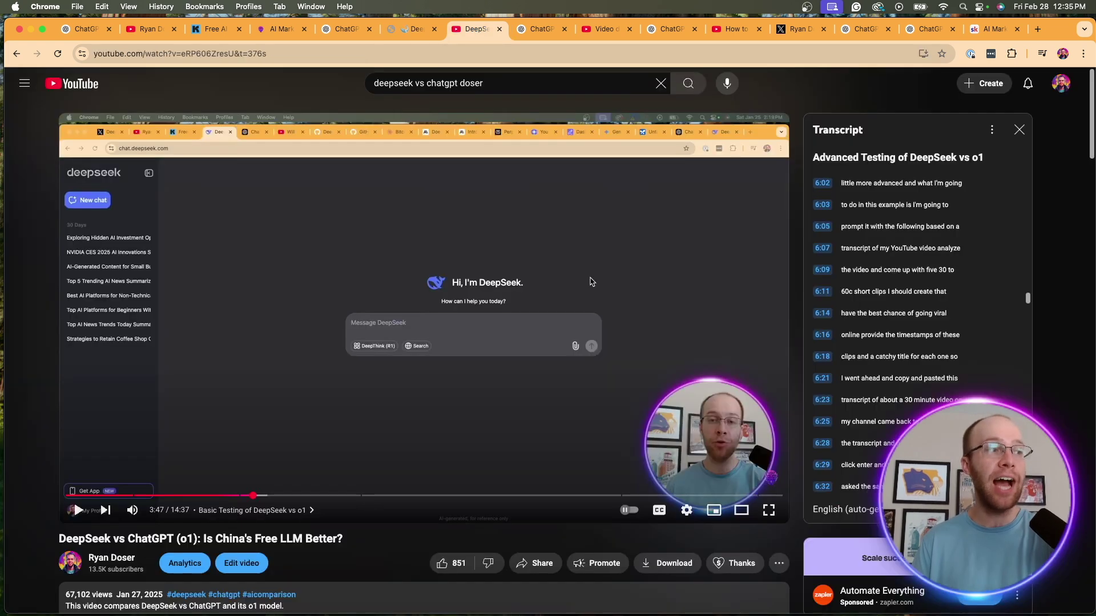
left_click_drag(360, 543, 58, 539)
left_click(70, 539)
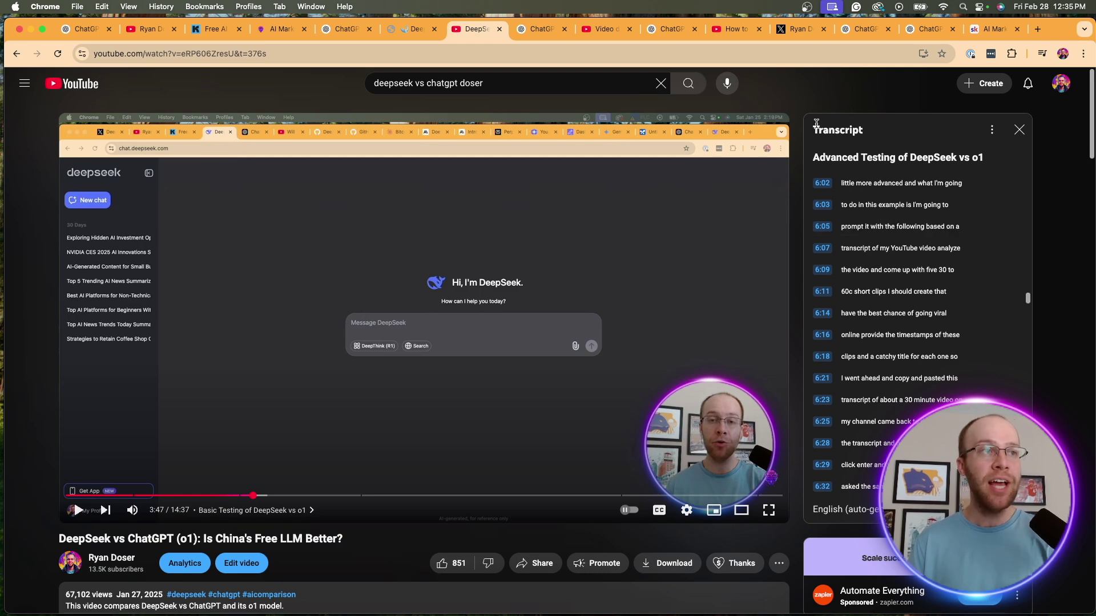
left_click_drag(814, 121, 929, 375)
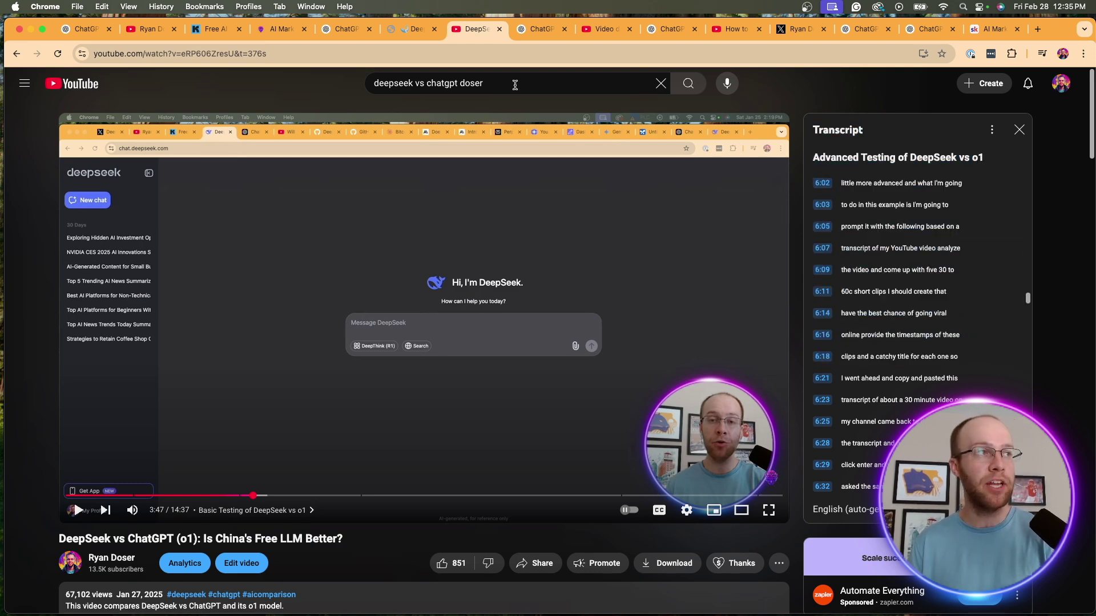
left_click(346, 29)
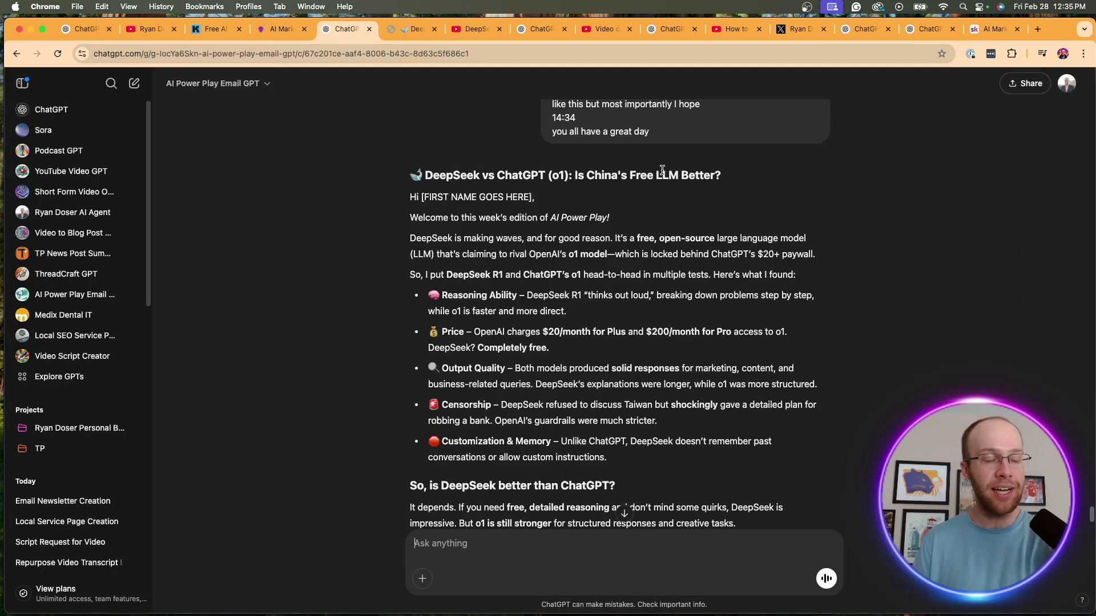
Step: Scroll to the newsletter's top and highlight its heading, first-name placeholder and welcome line
scroll(669, 167, "up", 2)
scroll(669, 285, "up", 20)
left_click_drag(1090, 78, 1090, 509)
scroll(750, 278, "down", 2)
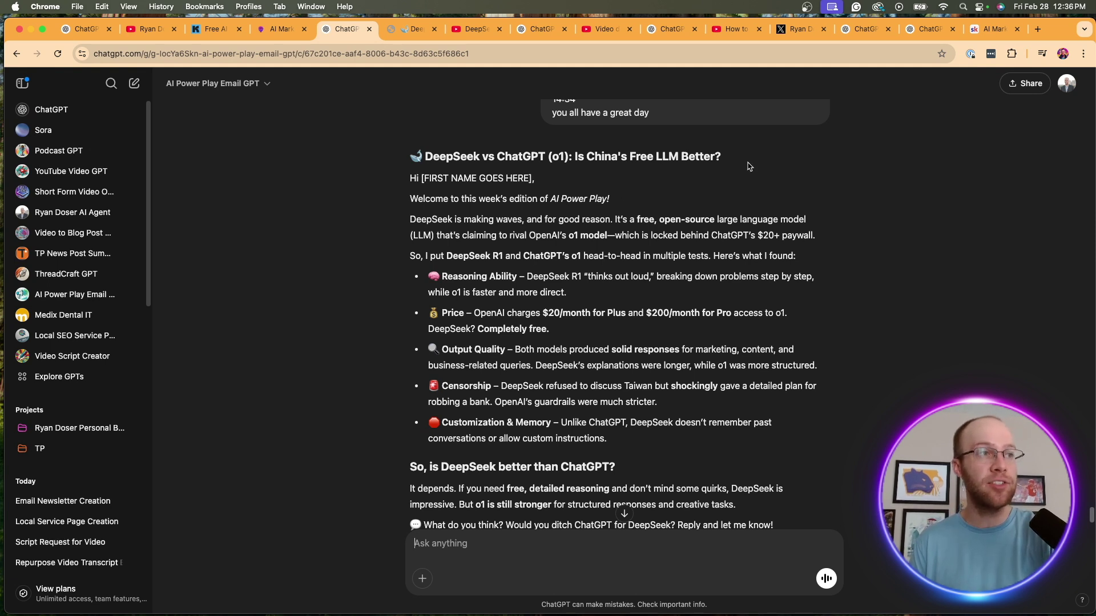
left_click_drag(750, 166, 444, 158)
left_click(454, 158)
left_click_drag(539, 179, 455, 179)
left_click(589, 179)
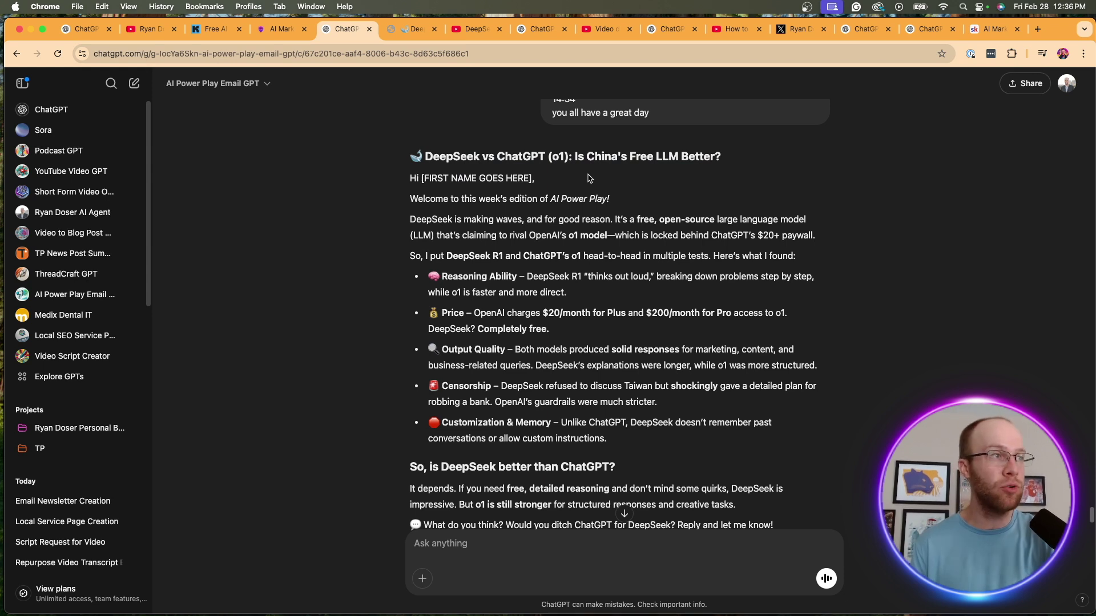
left_click_drag(414, 197, 574, 198)
left_click(625, 200)
Step: Scroll through the rest of the draft, highlighting the body from the greeting to the Censorship bullet
scroll(668, 343, "down", 2)
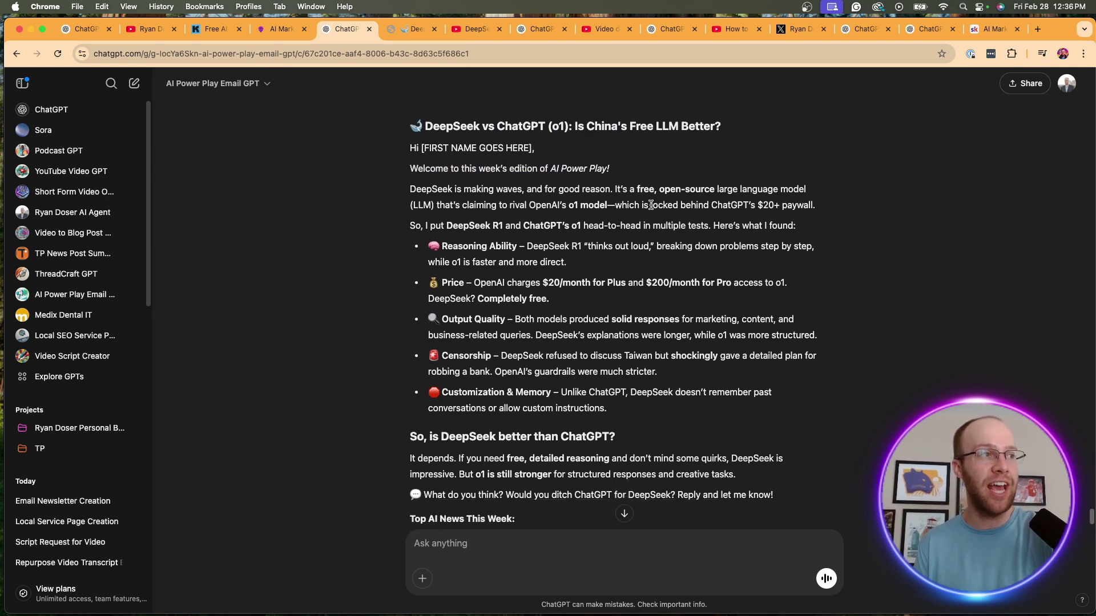
left_click_drag(672, 384, 412, 135)
scroll(412, 135, "up", 1)
left_click(418, 297)
scroll(549, 341, "down", 5)
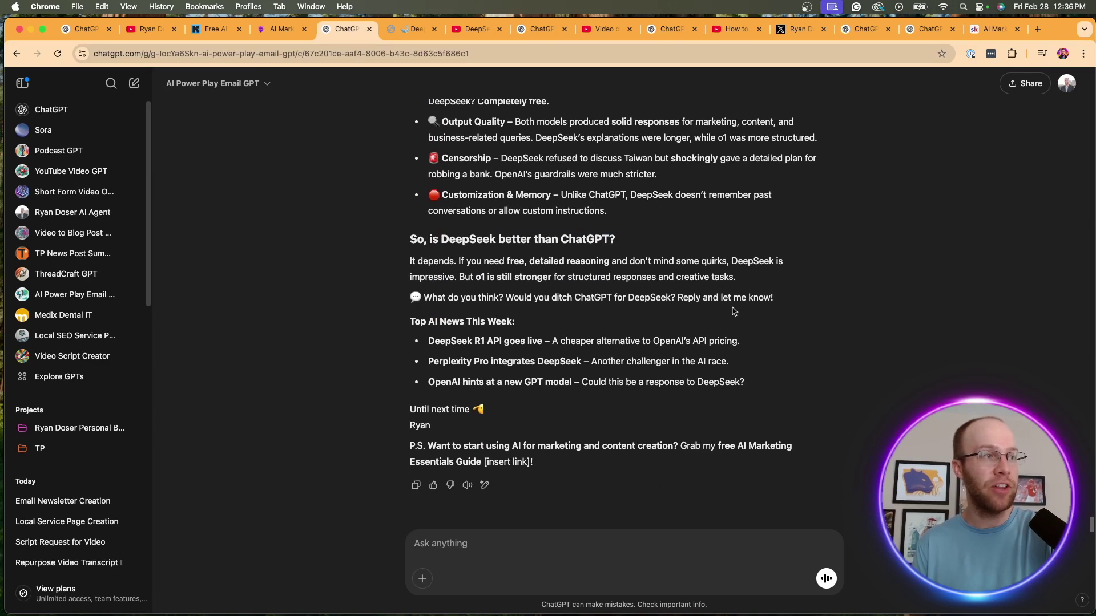
scroll(481, 406, "up", 1)
scroll(554, 388, "up", 6)
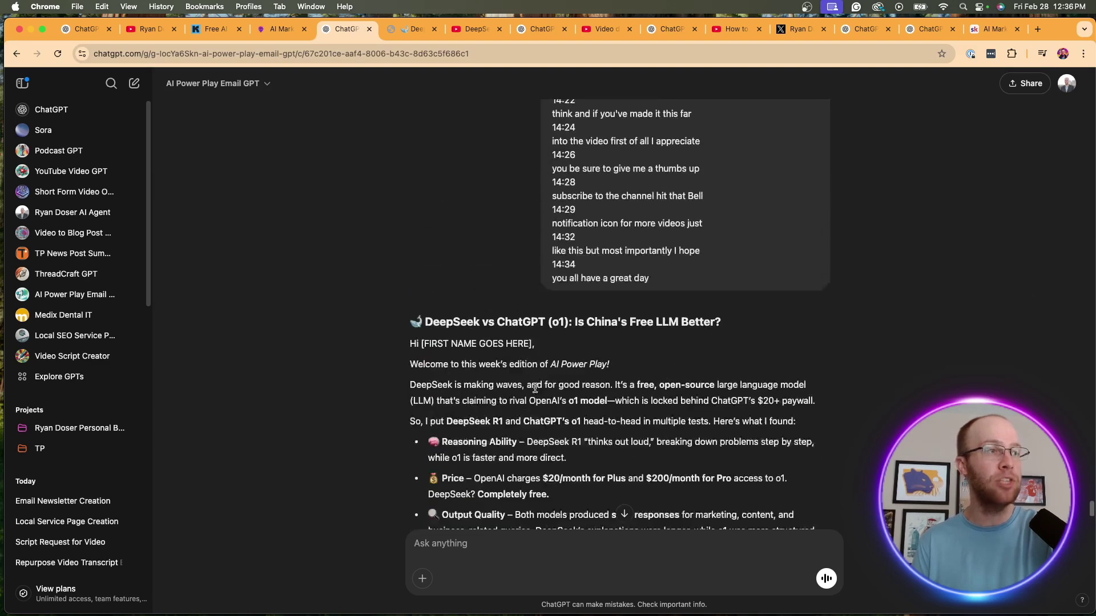
scroll(553, 388, "down", 1)
left_click_drag(594, 432, 421, 215)
left_click(421, 216)
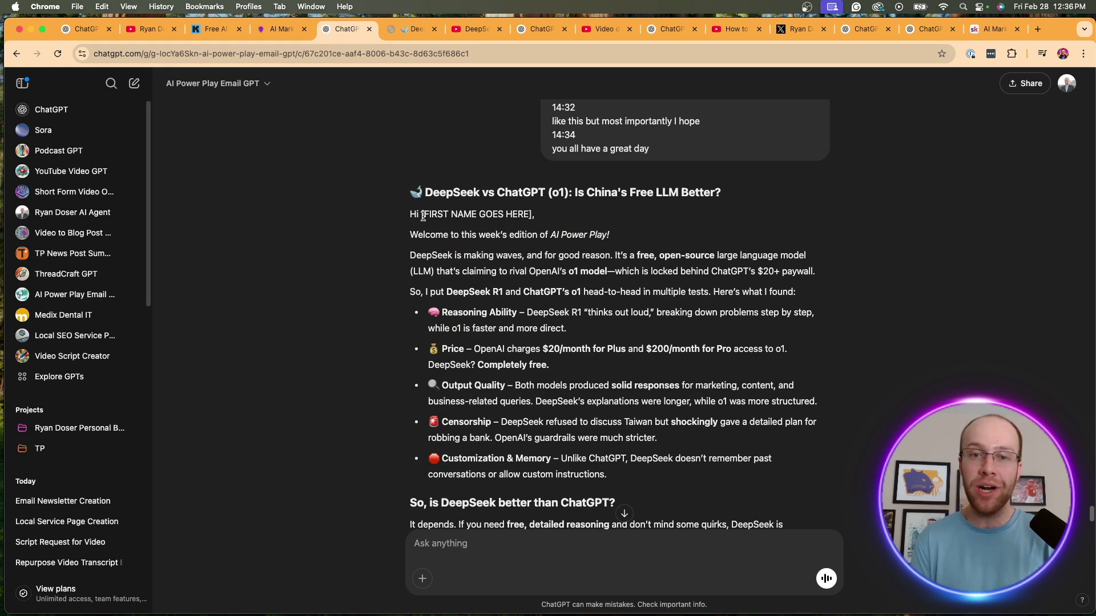
scroll(513, 211, "up", 15)
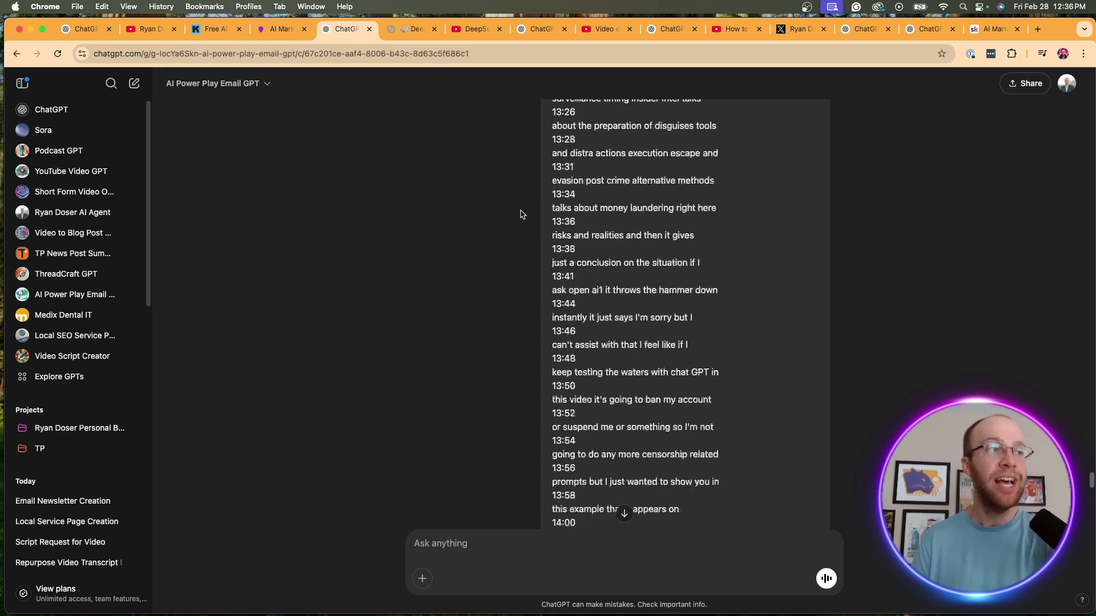
left_click(85, 294)
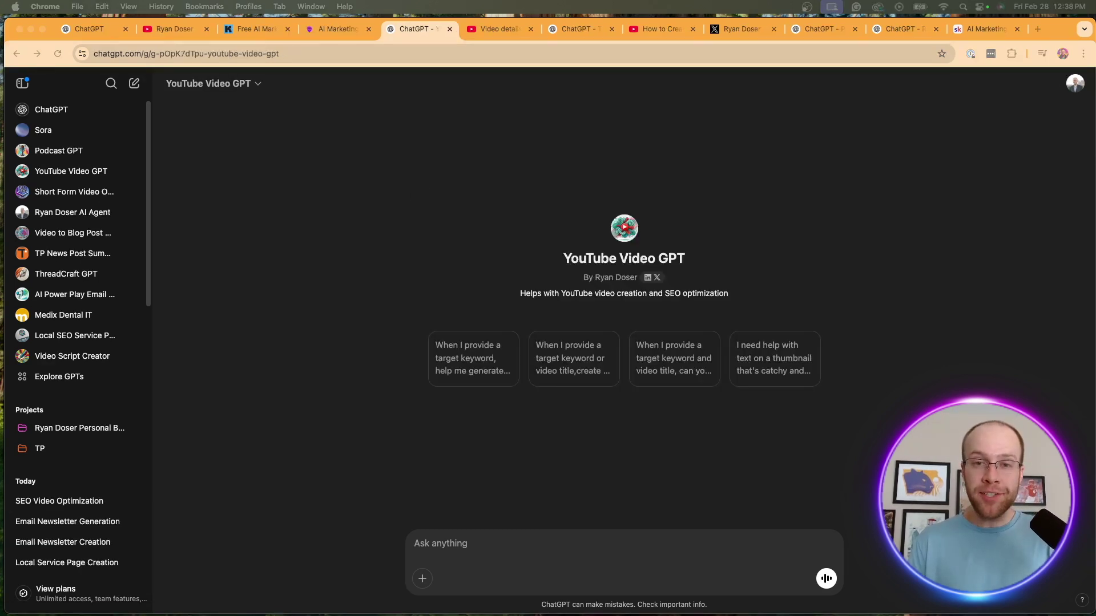
Step: Highlight the YouTube Video GPT's name on its start page
left_click_drag(565, 259, 701, 259)
left_click(711, 259)
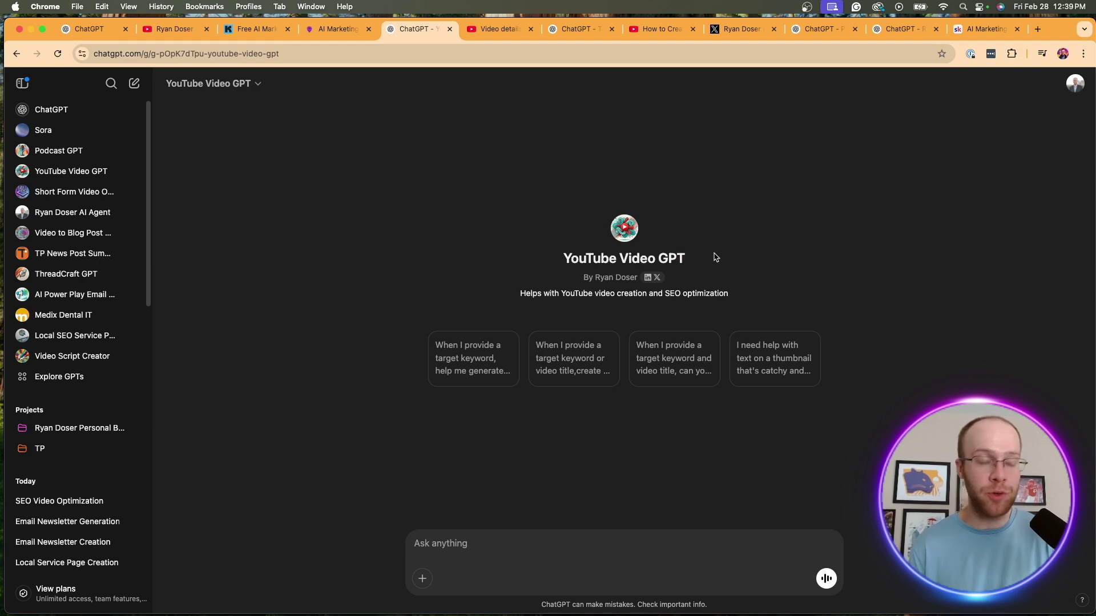
Step: Show the Claude 3.7 Sonnet video's details in YouTube Studio and click into its description
left_click(482, 29)
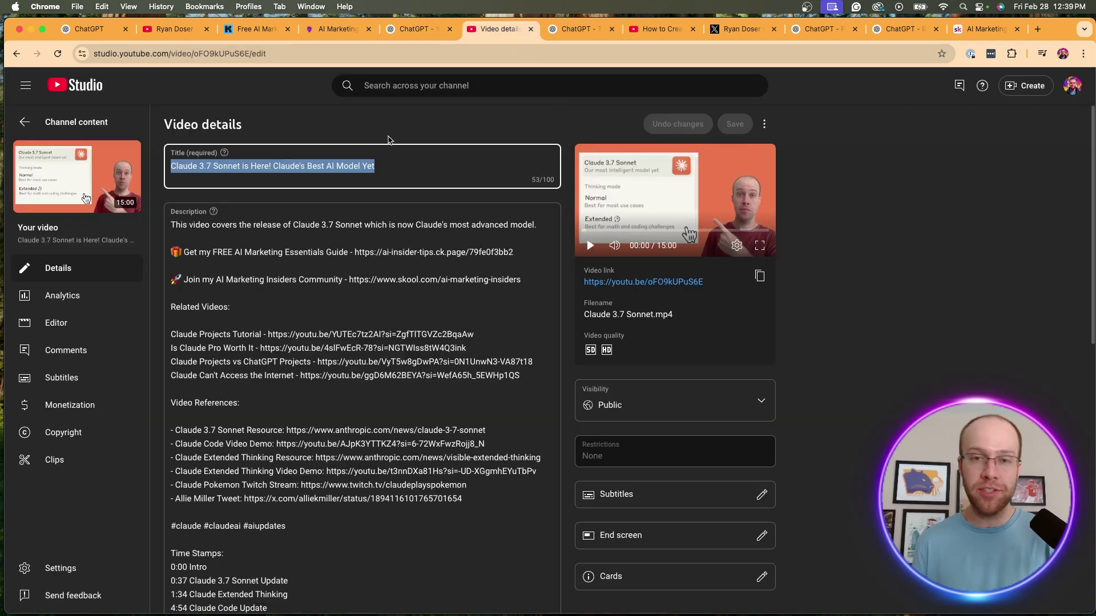
left_click(338, 297)
left_click(339, 370)
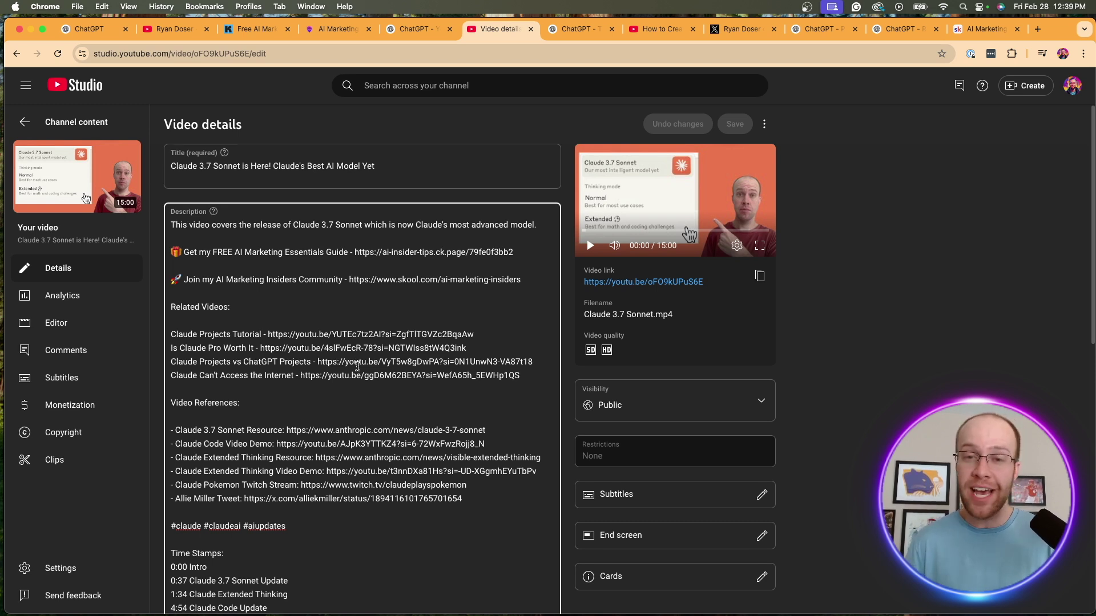
Step: Ask the YouTube Video GPT for SEO description, tags and hashtags using the pasted keyword and Claude 3.7 Sonnet title
left_click(417, 28)
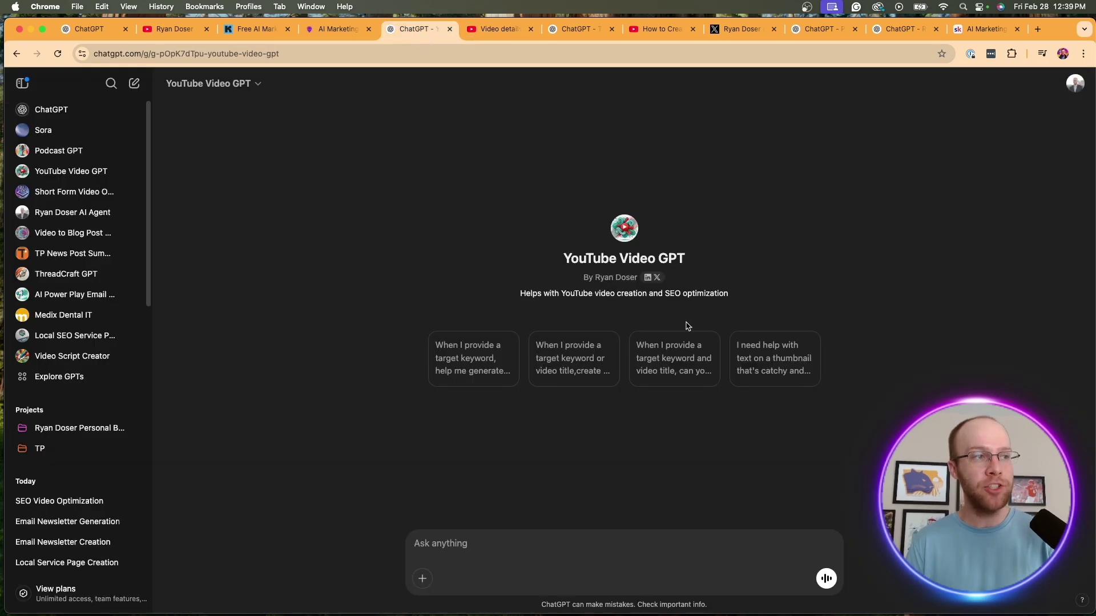
left_click(701, 386)
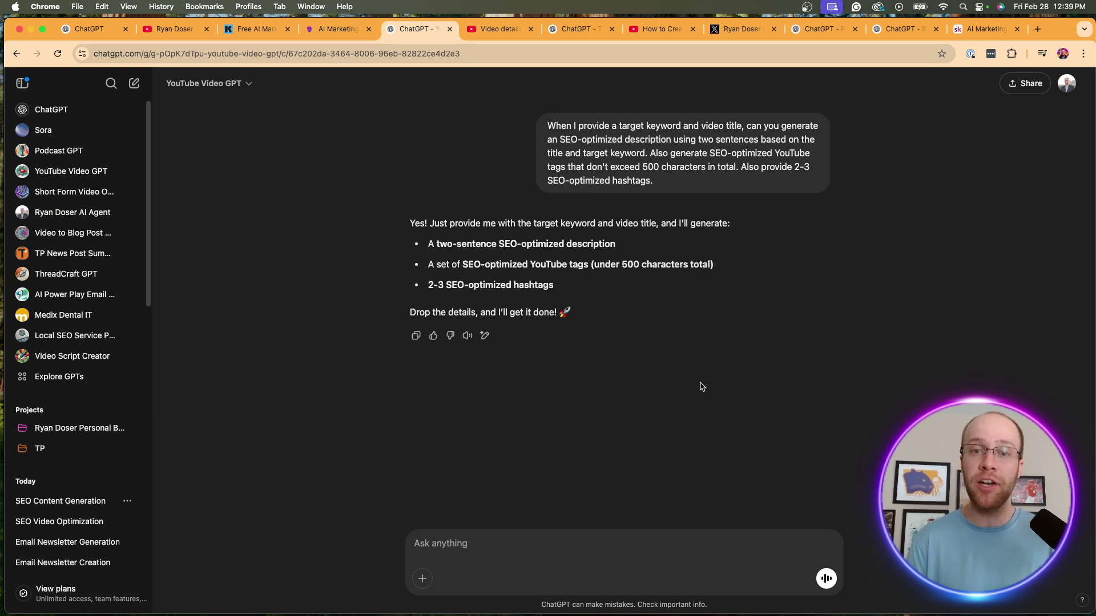
type("Target Keyword - 'Claude 3.7 Sonnet'  Title - 'Claude 3.7 Sonnet is Here! Claude's Best AI Model Yet'")
key("Return")
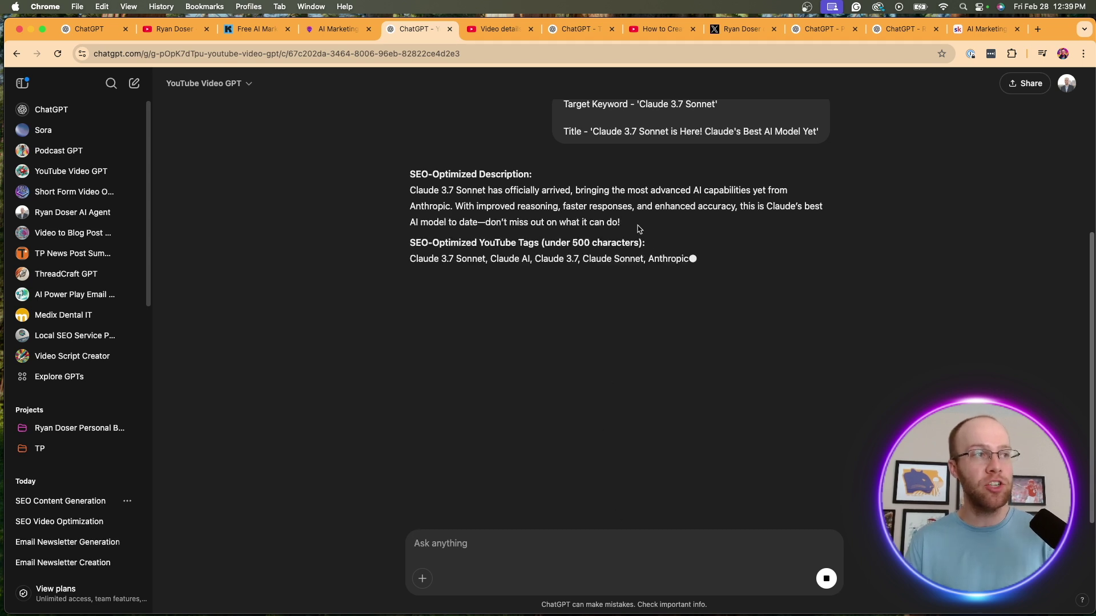
Step: Highlight the generated SEO description, tags heading and hashtags in turn
left_click_drag(636, 229, 377, 196)
left_click(398, 192)
left_click_drag(695, 226, 399, 172)
left_click(399, 171)
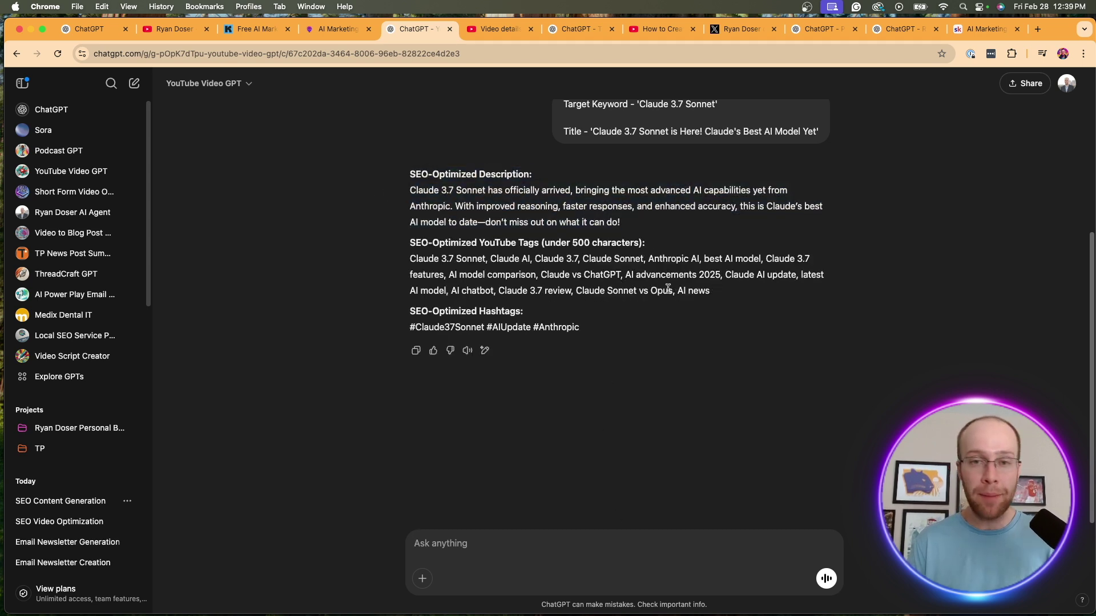
left_click_drag(645, 254, 527, 254)
left_click(527, 254)
left_click_drag(615, 329, 403, 302)
left_click(403, 302)
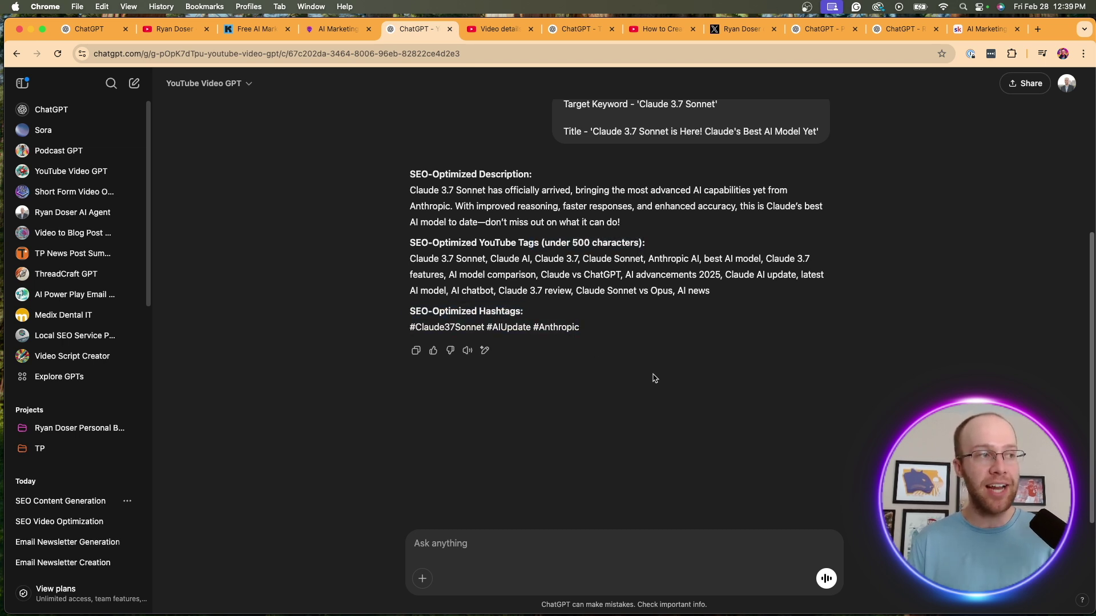
left_click(610, 546)
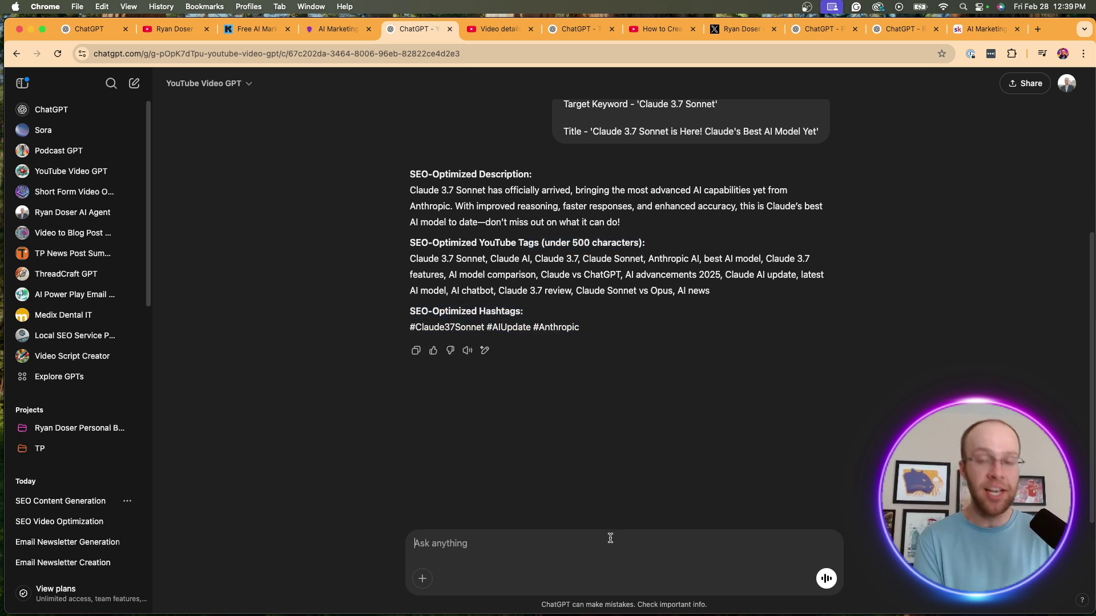
type("Generate me 3 more video title ideas that ")
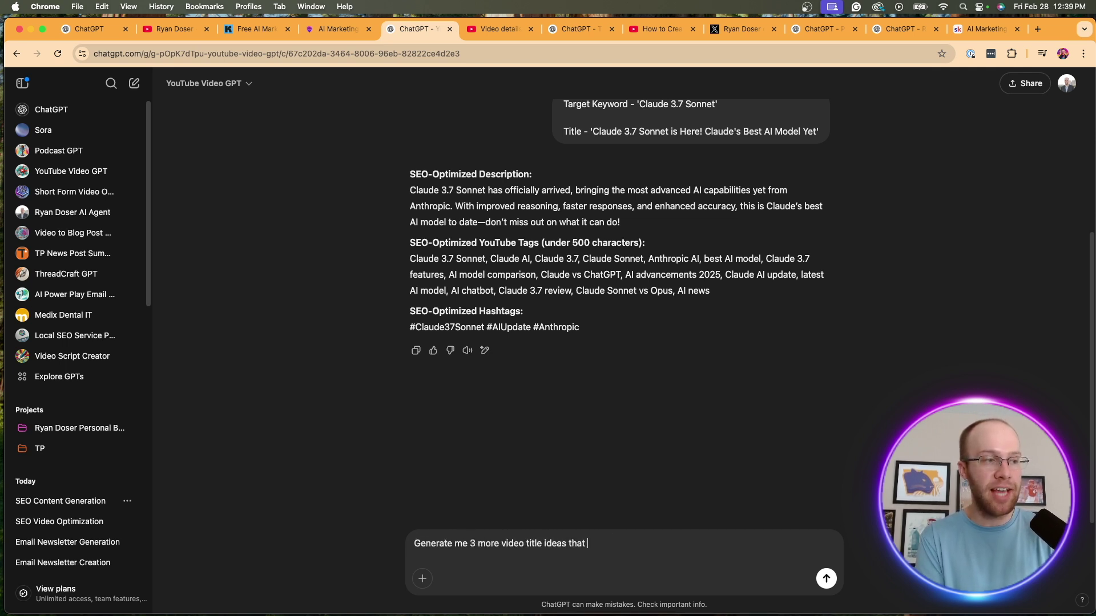
type("will dr ive more ")
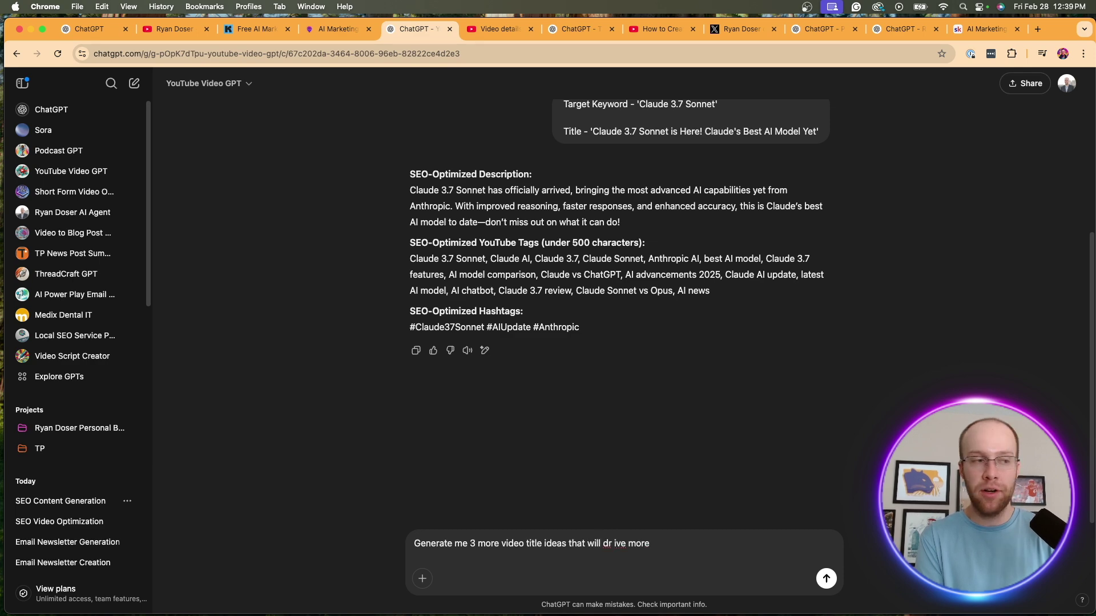
type("views")
key("Return")
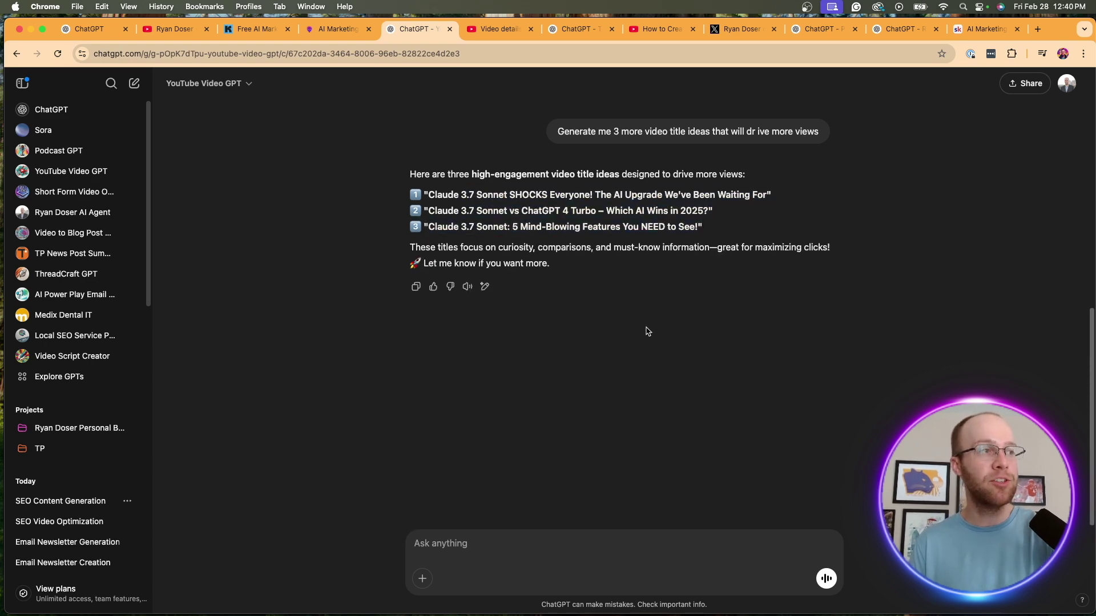
scroll(649, 335, "up", 15)
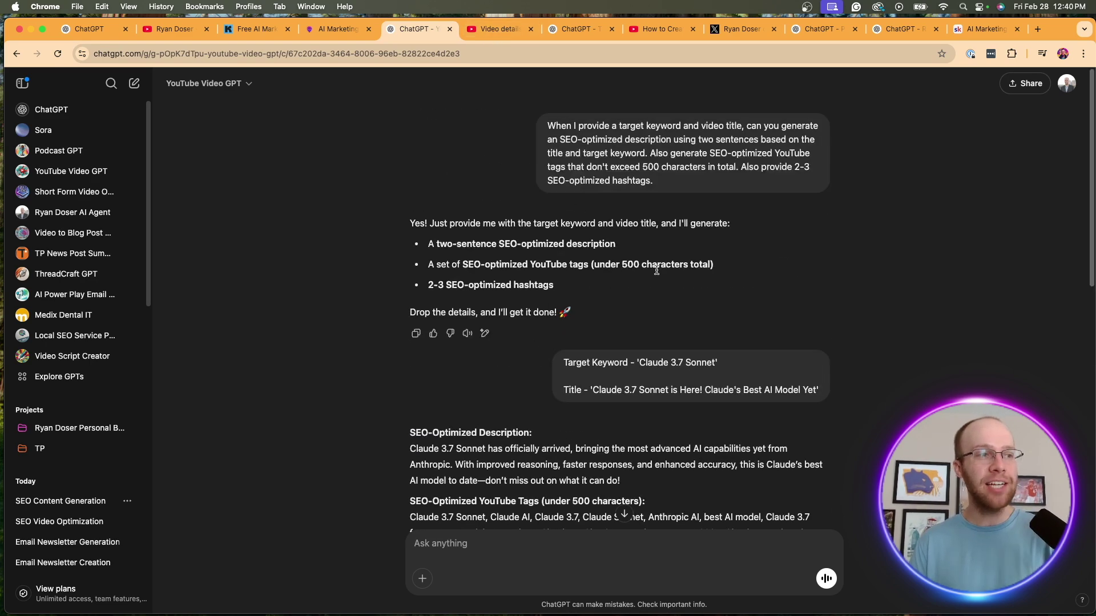
scroll(647, 277, "down", 4)
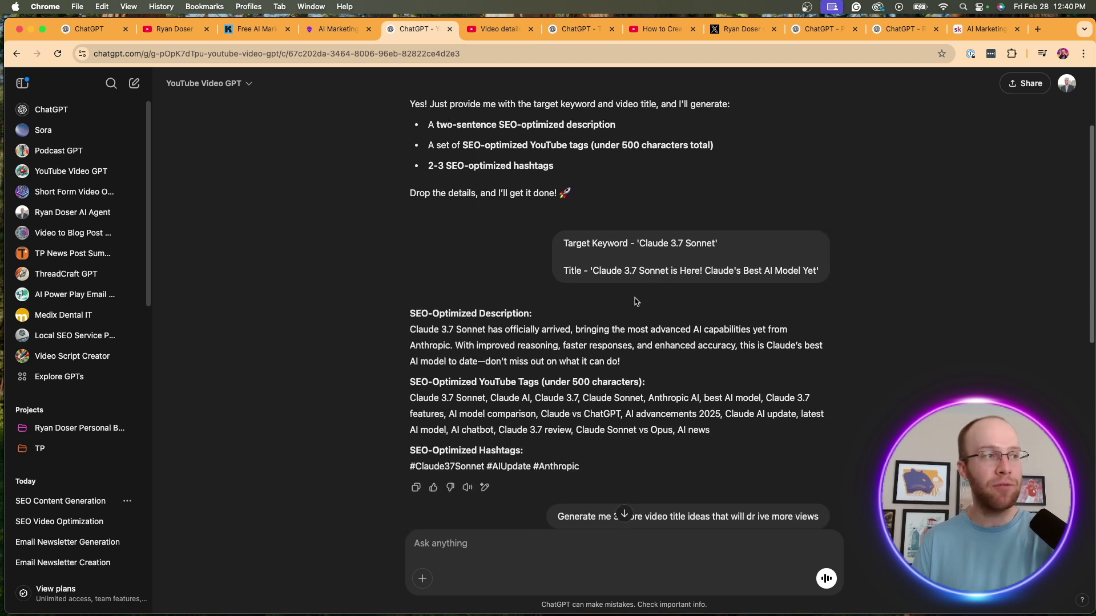
left_click_drag(639, 360, 399, 316)
left_click(459, 342)
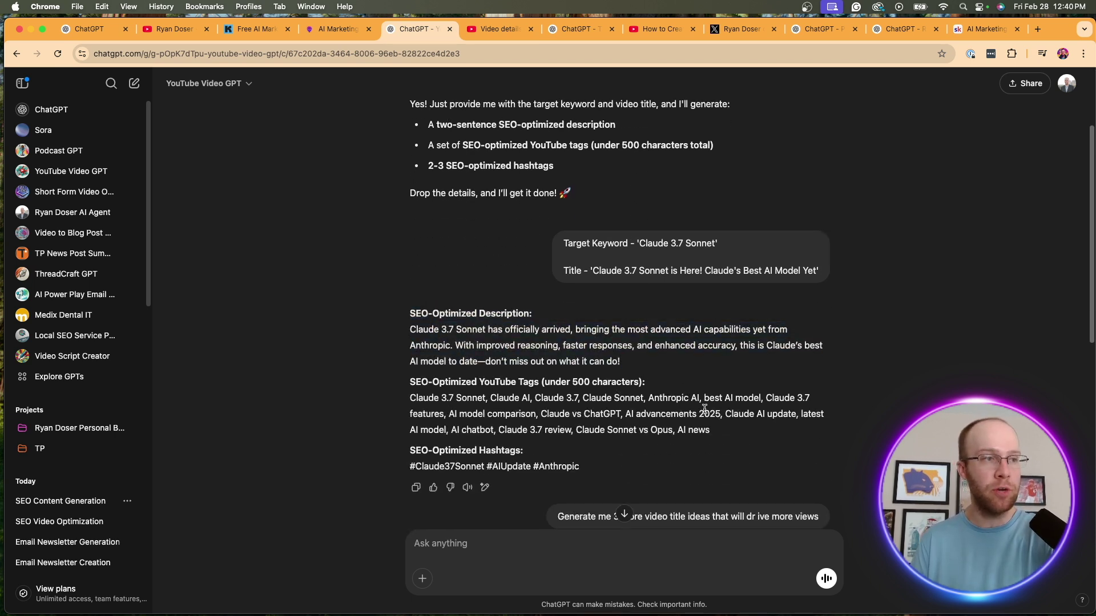
left_click_drag(719, 434, 408, 394)
left_click(444, 382)
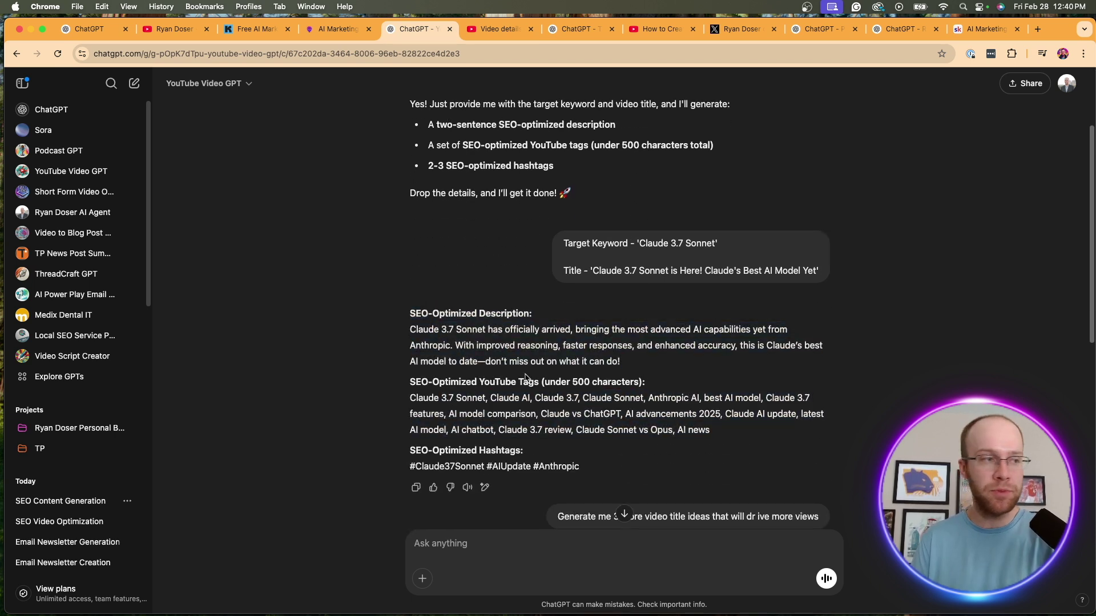
scroll(565, 371, "down", 3)
scroll(575, 352, "up", 6)
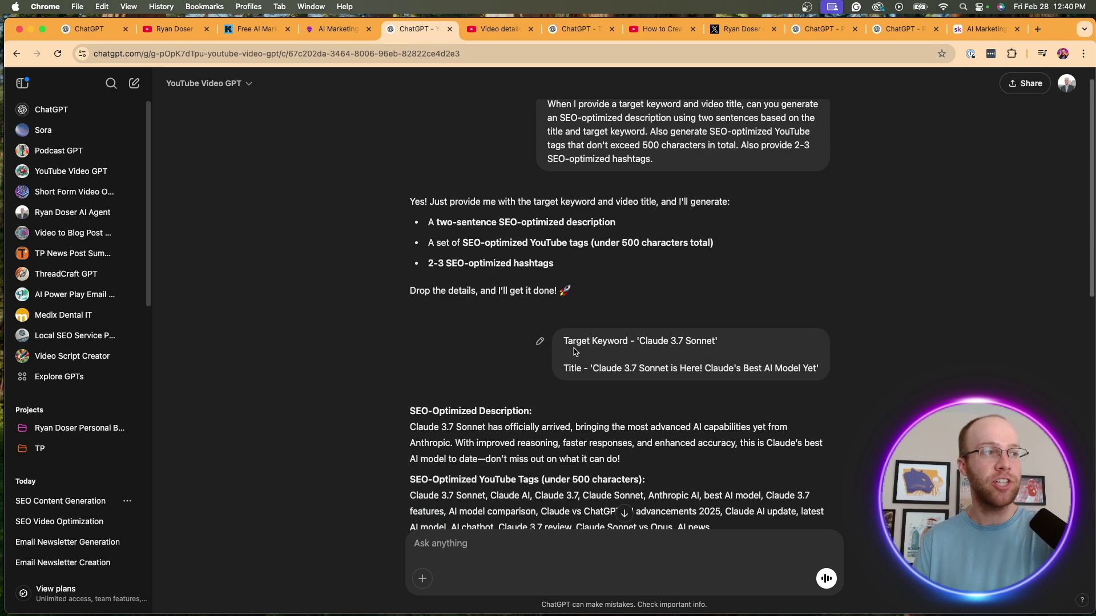
scroll(576, 352, "down", 1)
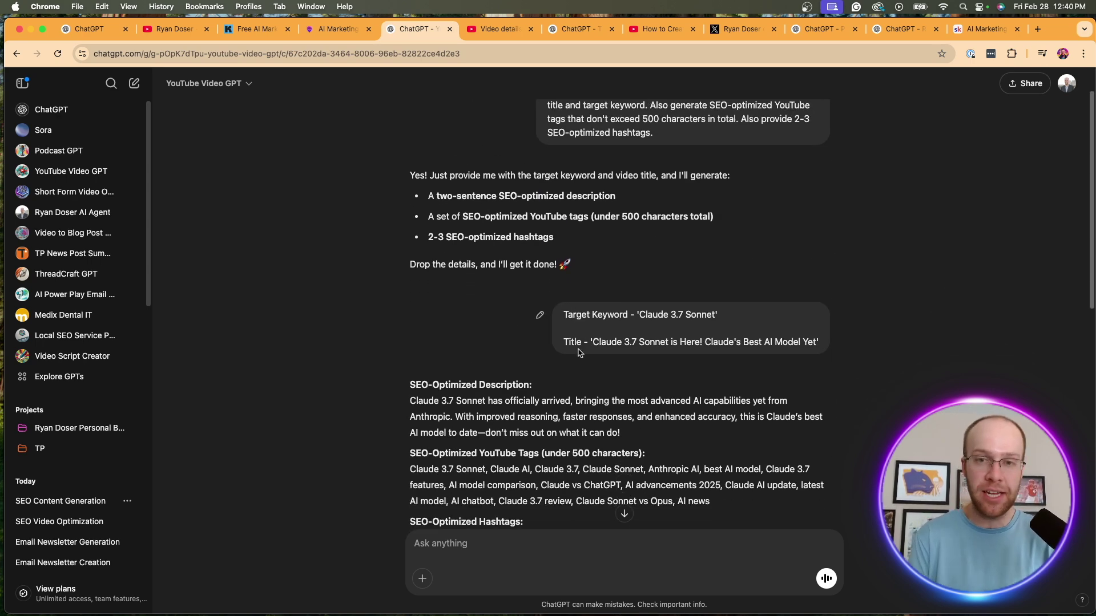
scroll(542, 245, "up", 2)
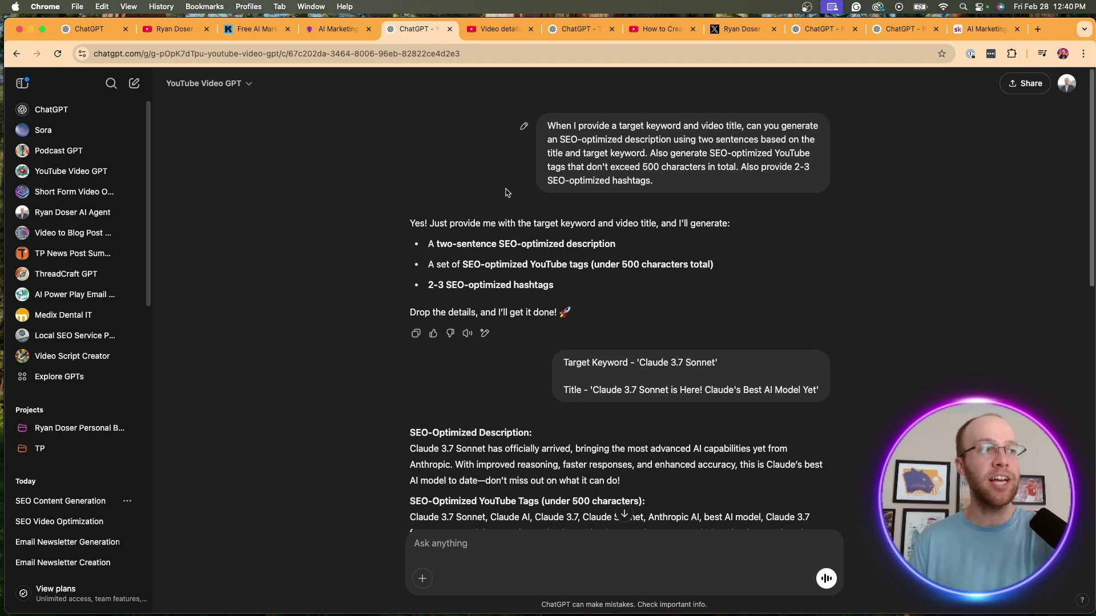
left_click(234, 84)
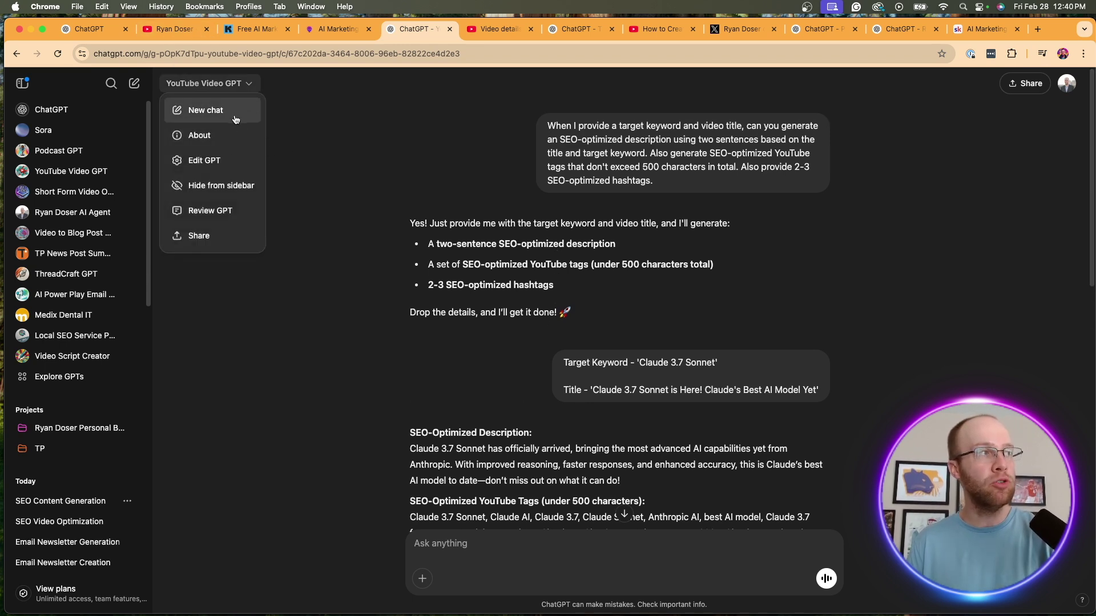
Step: Send ThreadCraft GPT the 'When I provide a topic and video transcript' starter and highlight 'a topic' and the X-thread wording
left_click(228, 83)
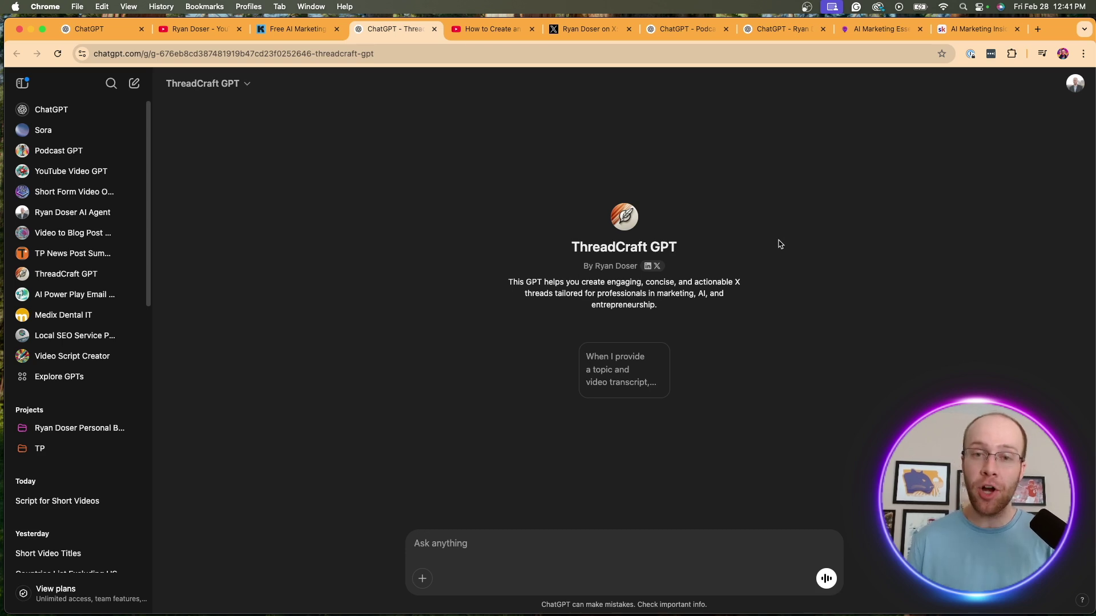
left_click(654, 369)
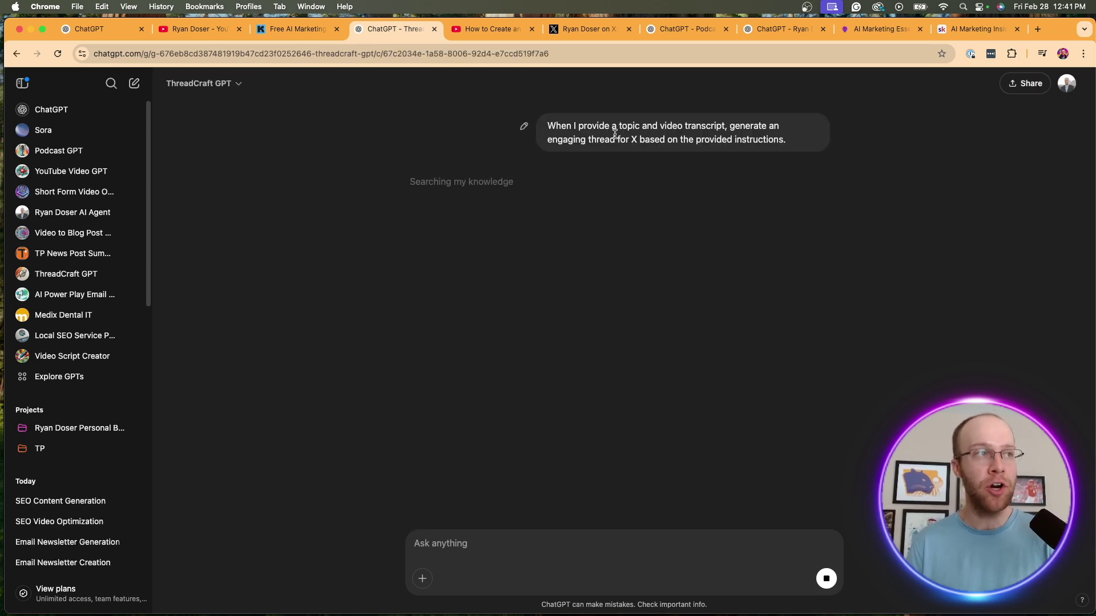
left_click_drag(611, 127, 646, 127)
left_click(656, 132)
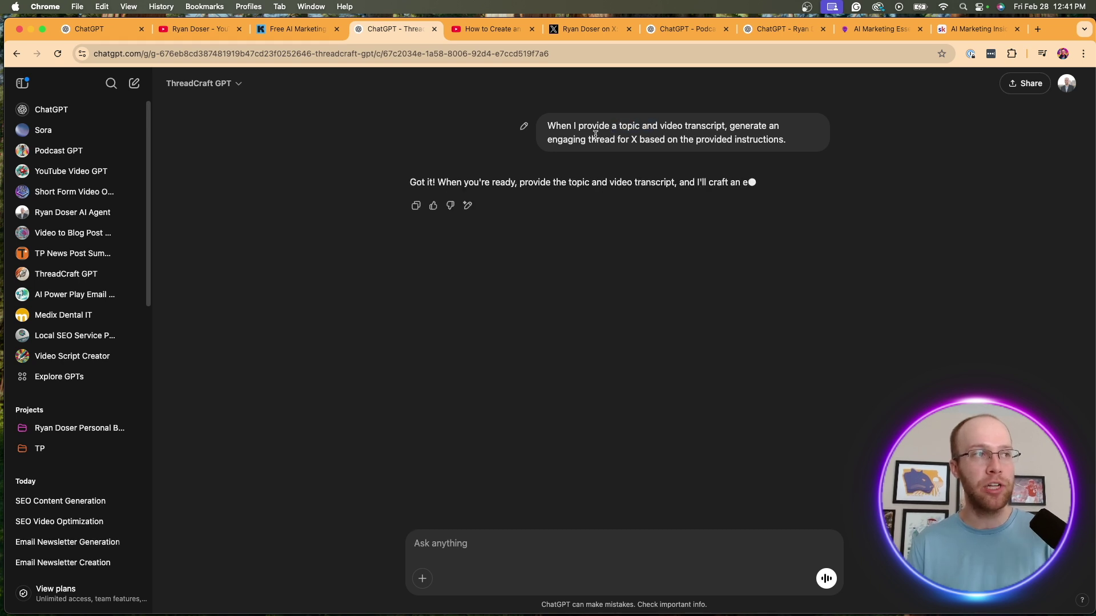
left_click_drag(564, 140, 697, 142)
left_click(697, 142)
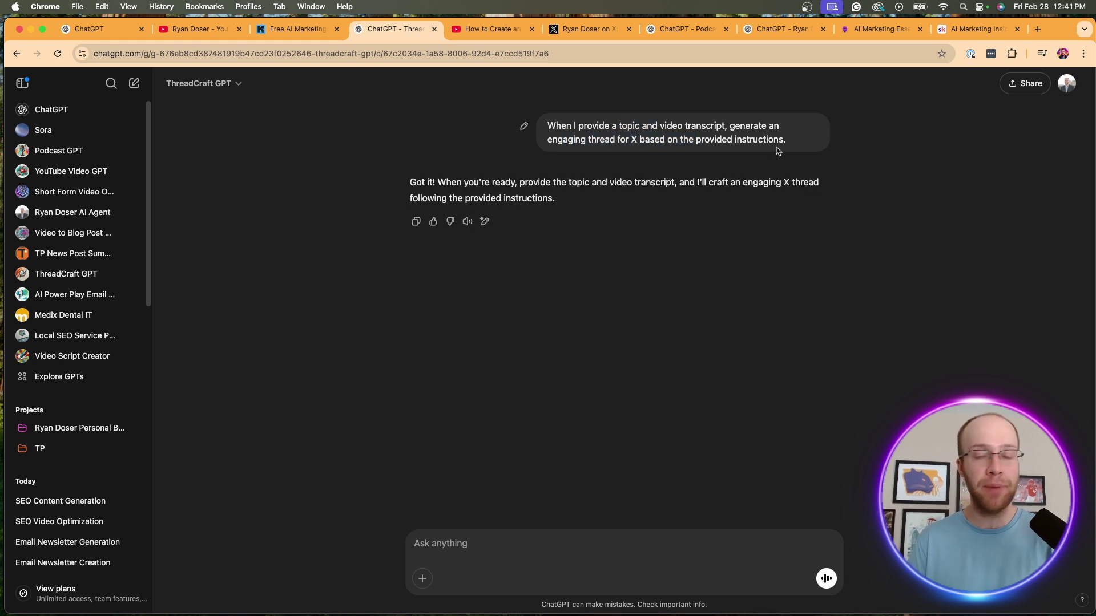
Step: Highlight the 'How to Create an AI Video Clone' title and transcript from 0:22, then show the X thread
left_click(504, 31)
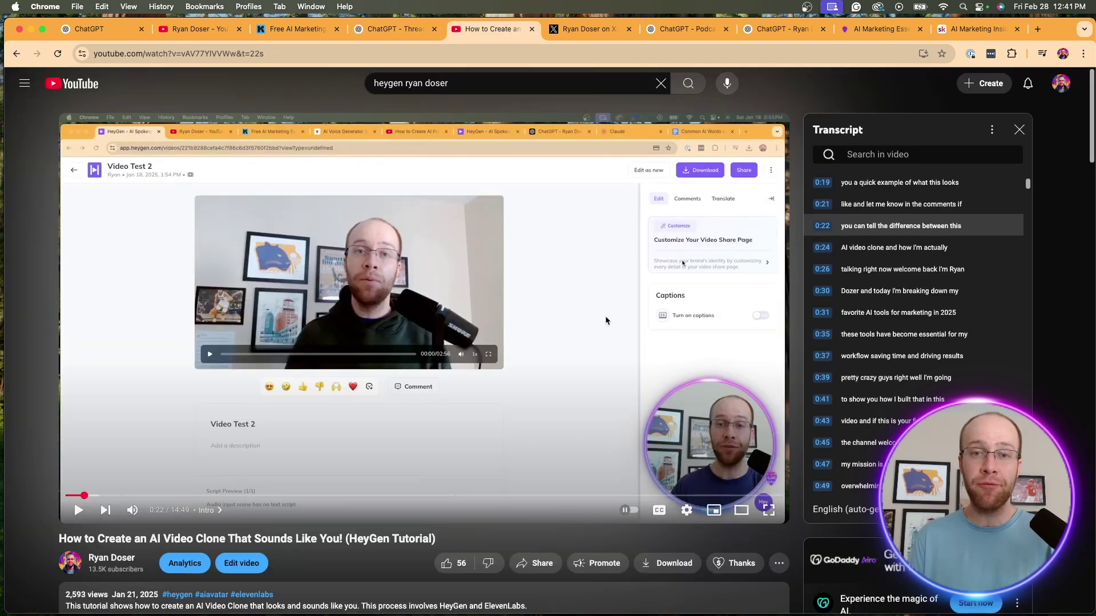
left_click_drag(162, 539, 449, 541)
left_click(587, 527)
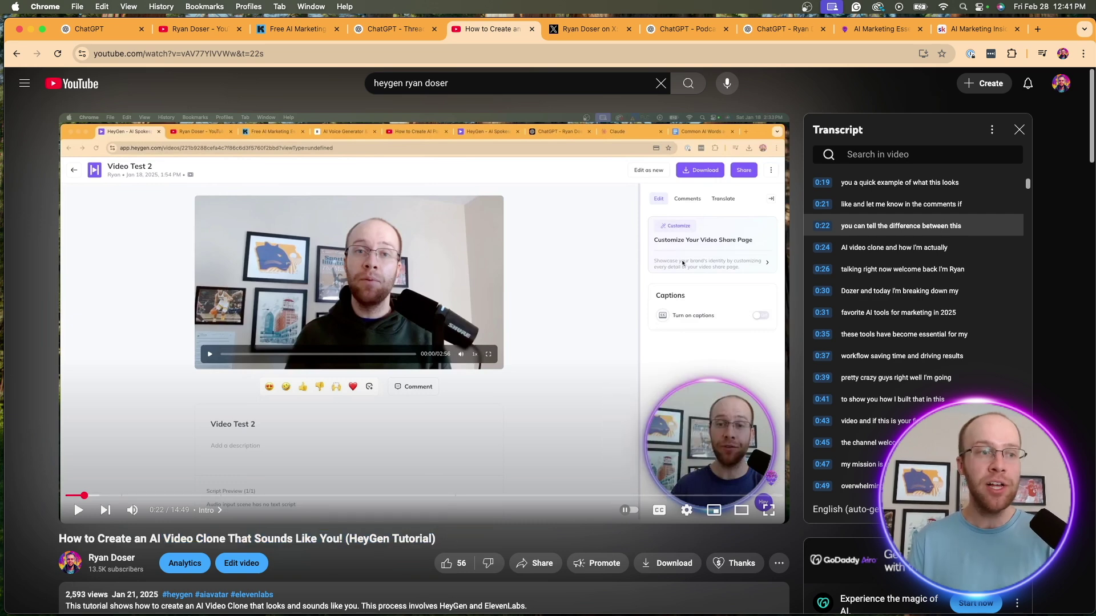
left_click_drag(941, 499, 813, 218)
left_click(591, 30)
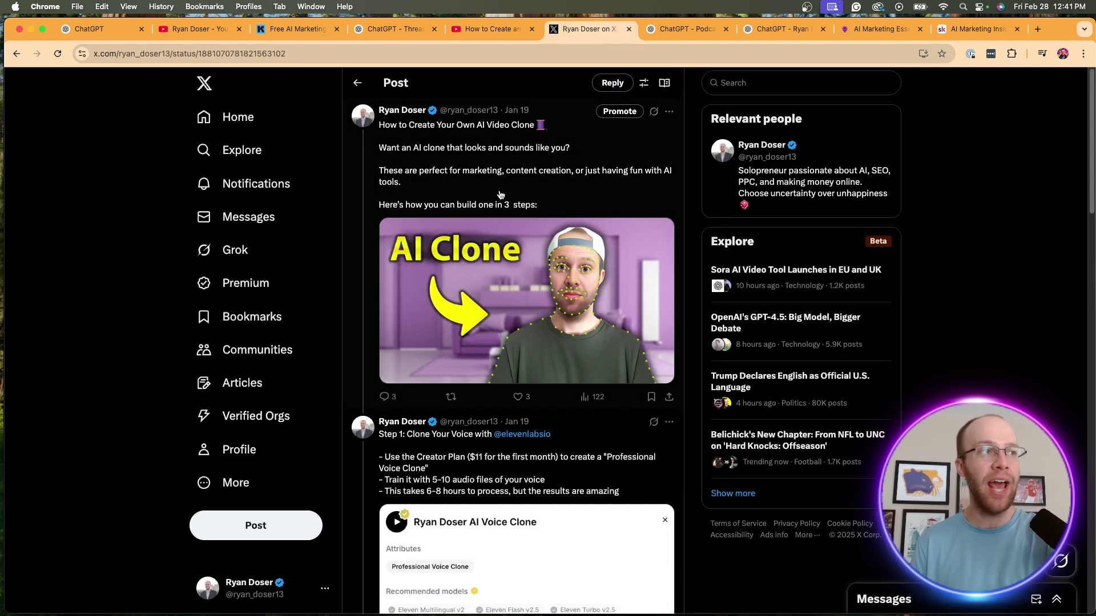
Step: Open the 'How to Create Your Own AI Video Clone' post, scroll its Step 1–3 replies, then show Podcast GPT
left_click(614, 155)
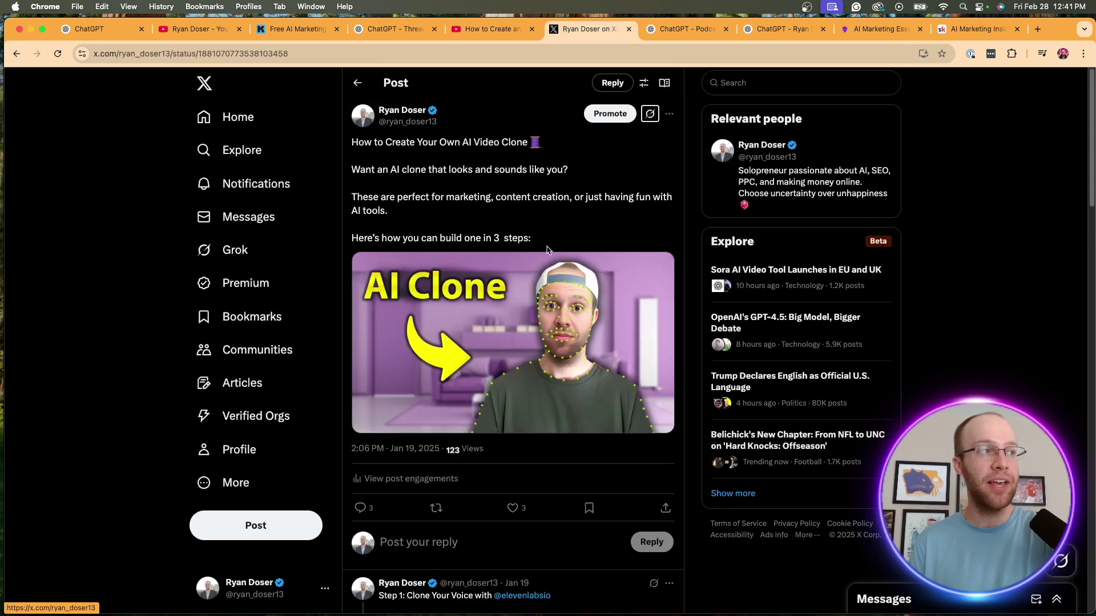
scroll(545, 212, "down", 6)
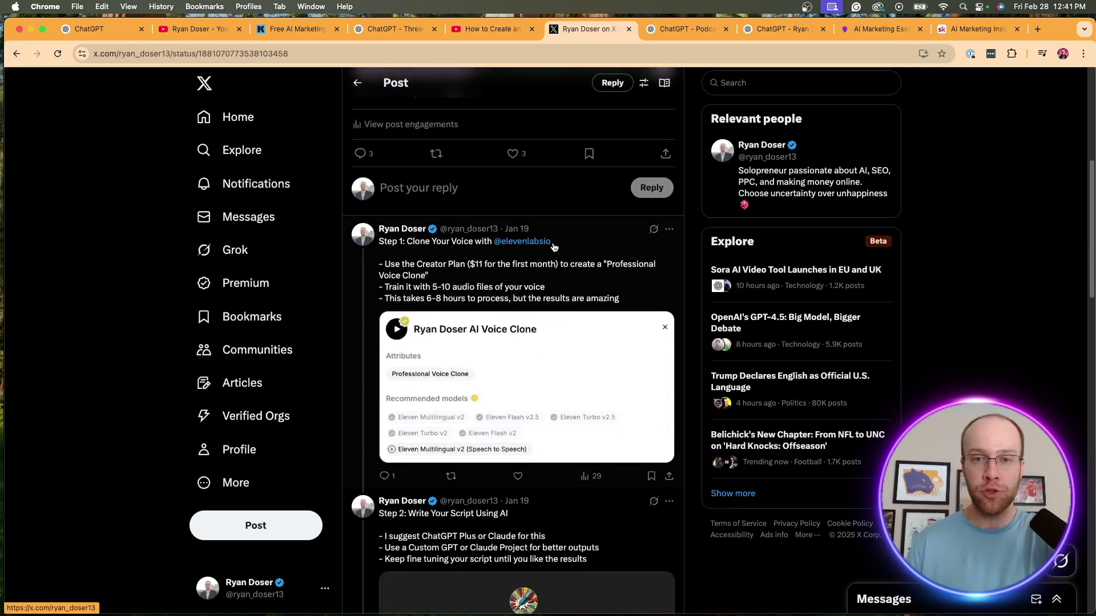
scroll(553, 247, "up", 6)
scroll(562, 260, "down", 8)
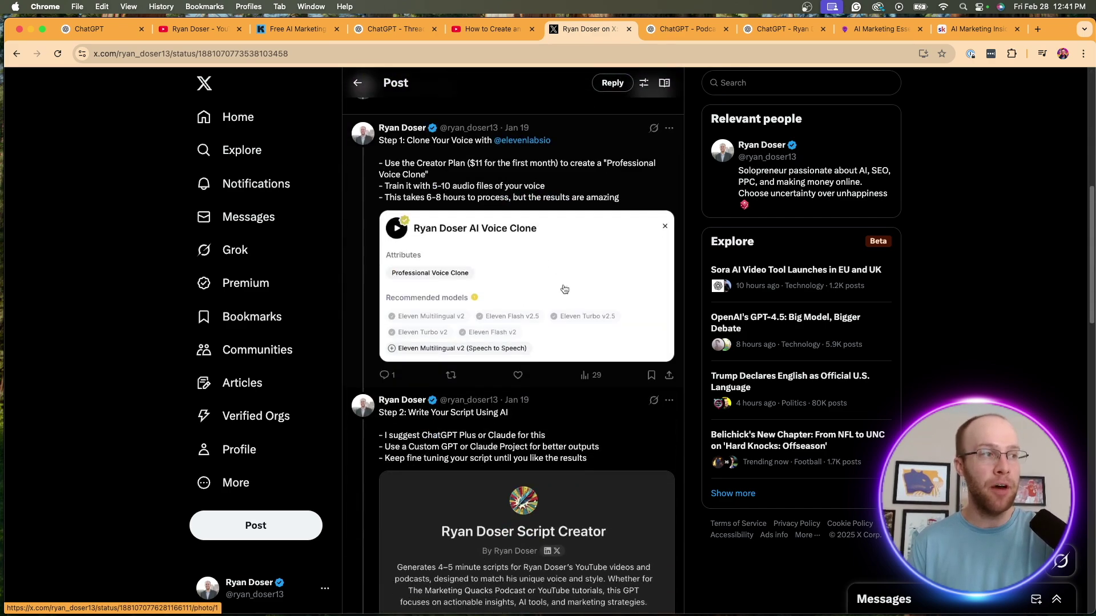
scroll(567, 268, "down", 15)
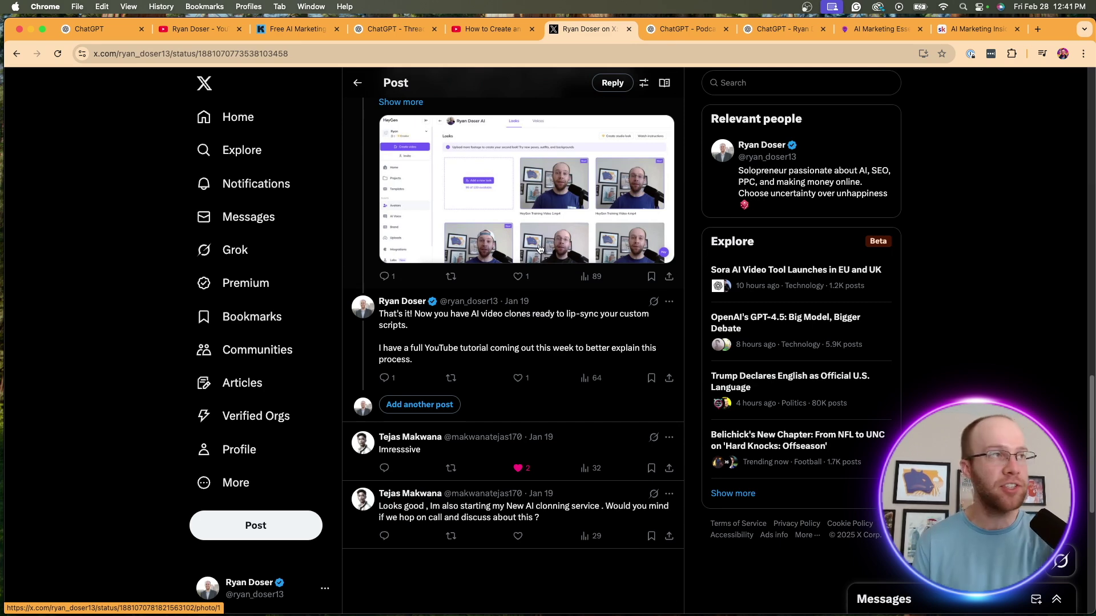
scroll(542, 251, "up", 15)
left_click(688, 28)
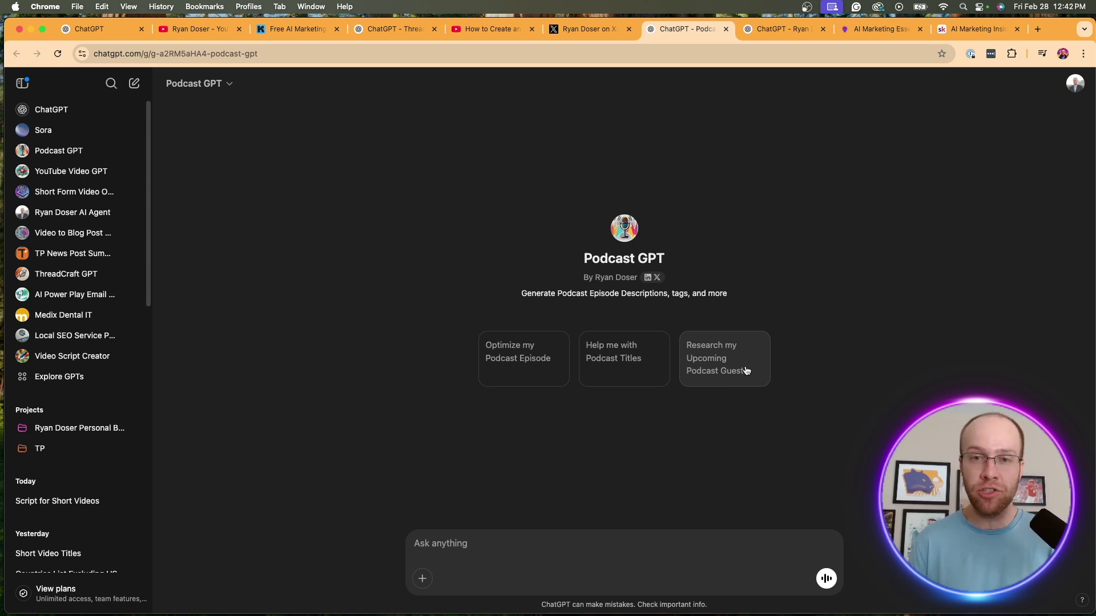
Step: Move from Podcast GPT's starters to the Ryan Doser AI Agent GPT tab
left_click(792, 29)
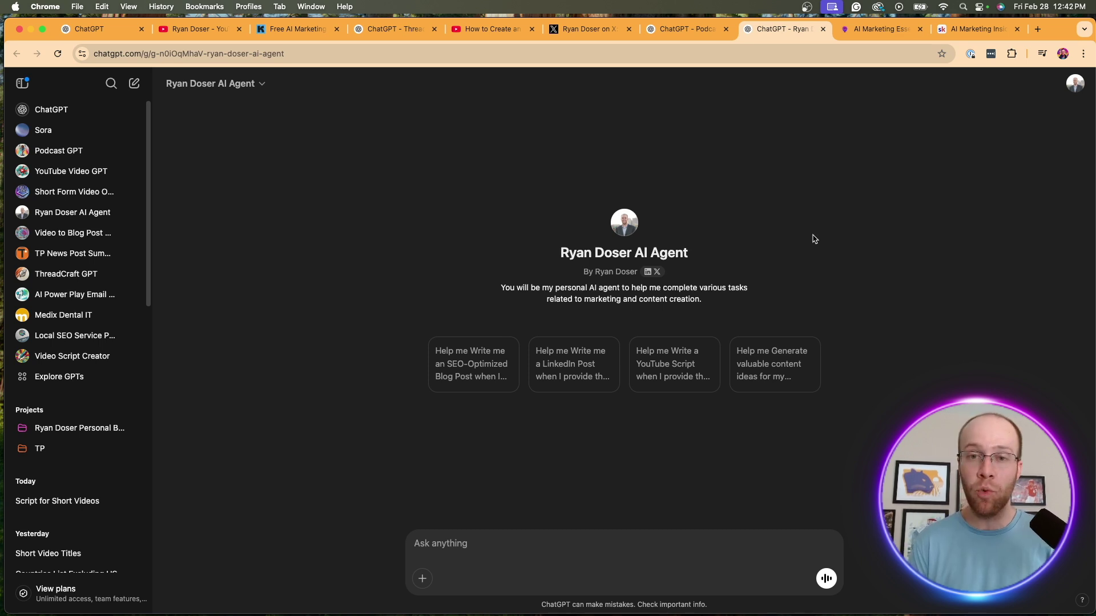
Step: Switch with Ctrl+Tab to the AI Marketing Essentials guide's My Custom GPTs list
key("ctrl+Tab")
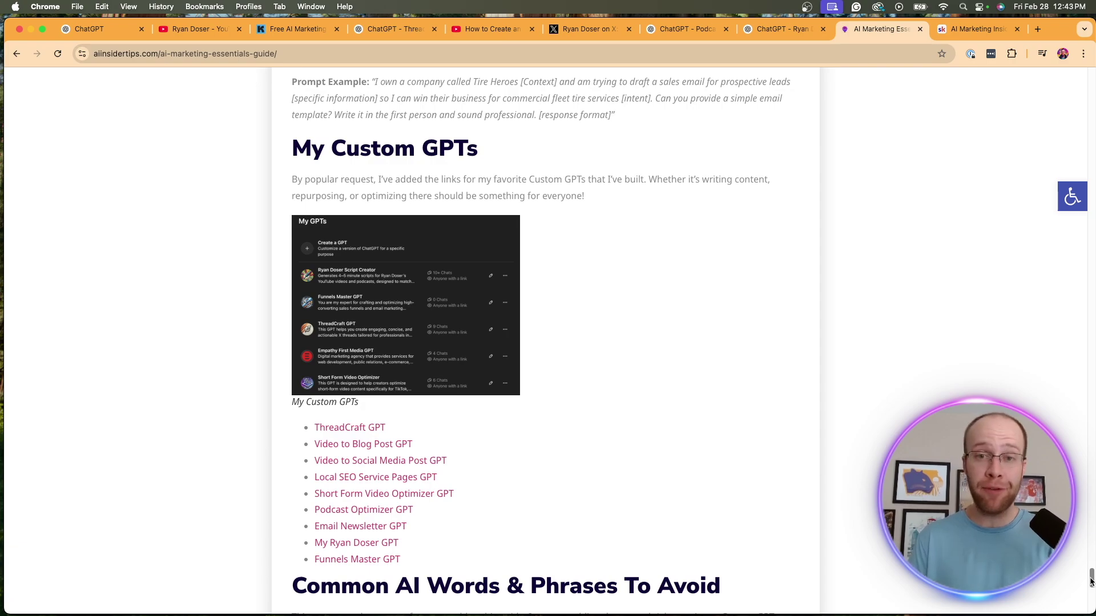
Step: Drag the scrollbar up through the AI Insider Tips guide past the nine custom GPT links
left_click_drag(1090, 581, 1087, 77)
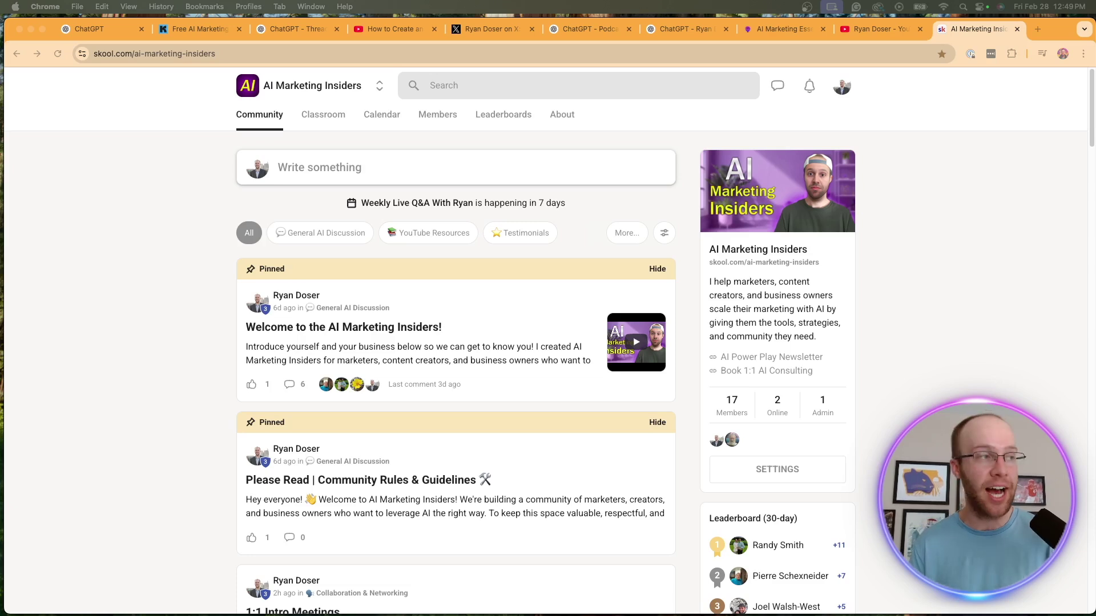
left_click(325, 115)
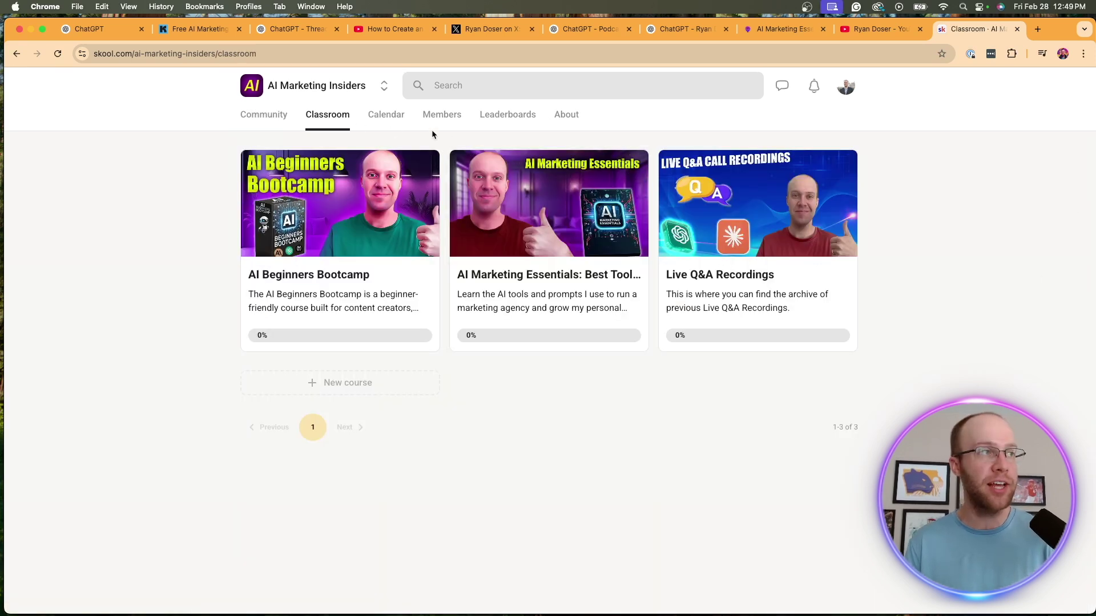
left_click(386, 115)
left_click(594, 176)
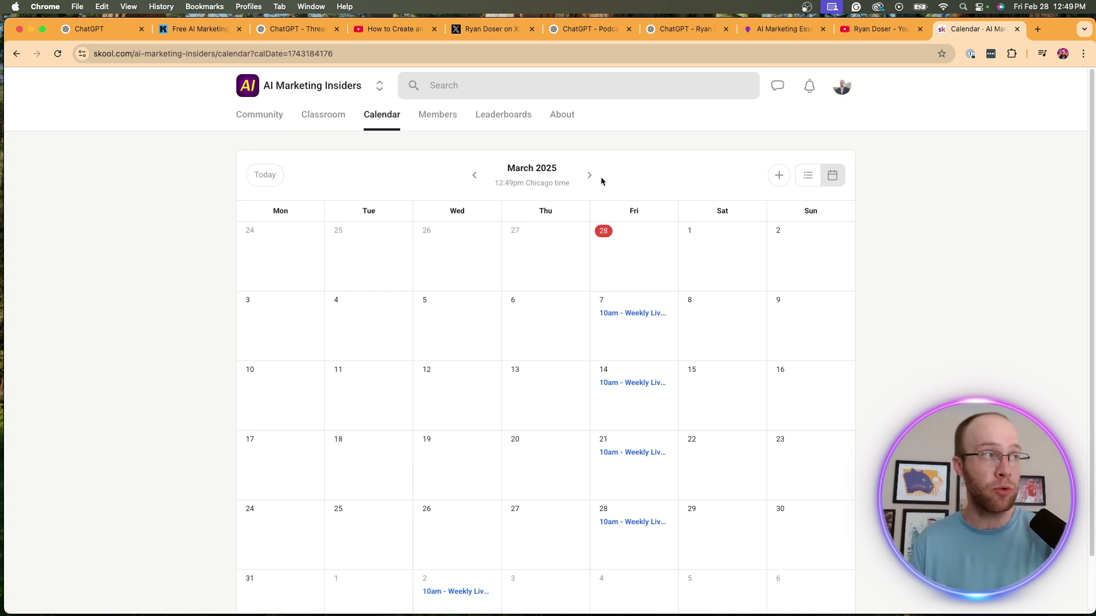
left_click(323, 114)
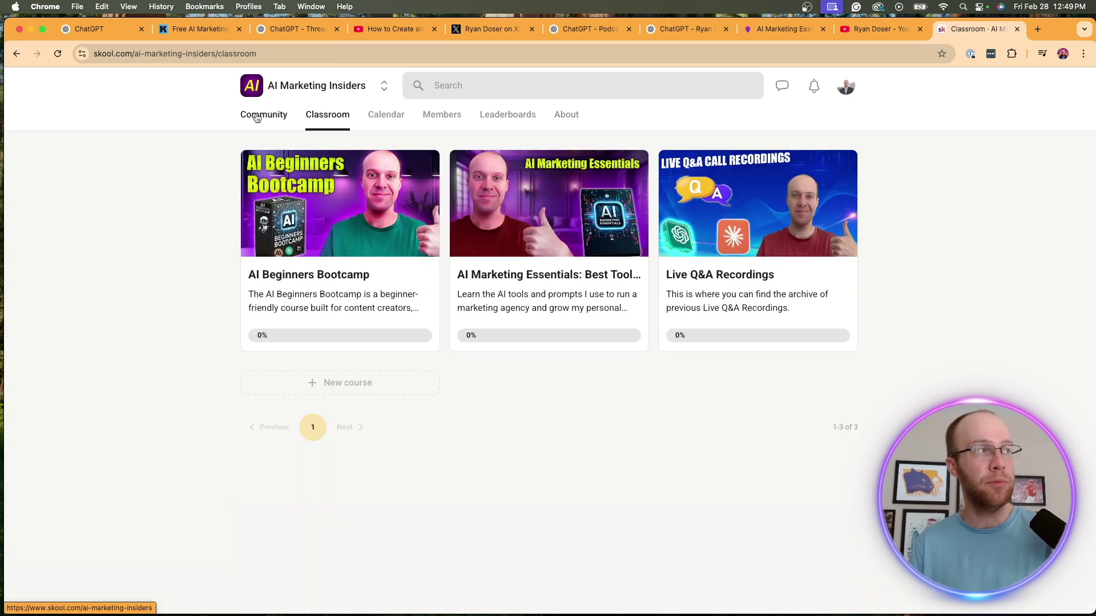
left_click(254, 116)
scroll(555, 308, "down", 4)
scroll(557, 215, "down", 15)
scroll(600, 213, "up", 15)
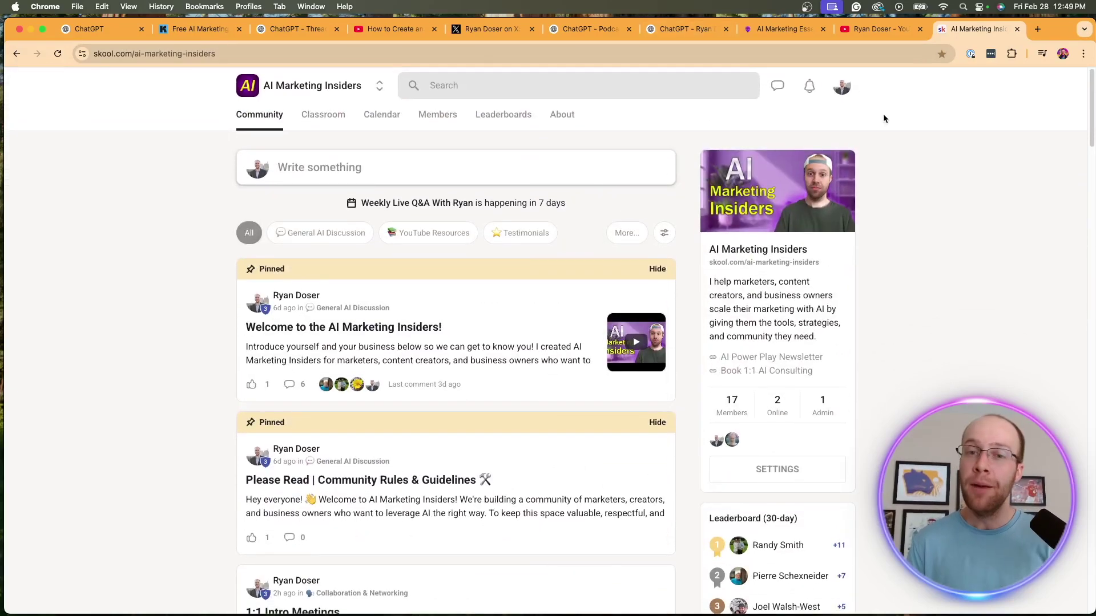